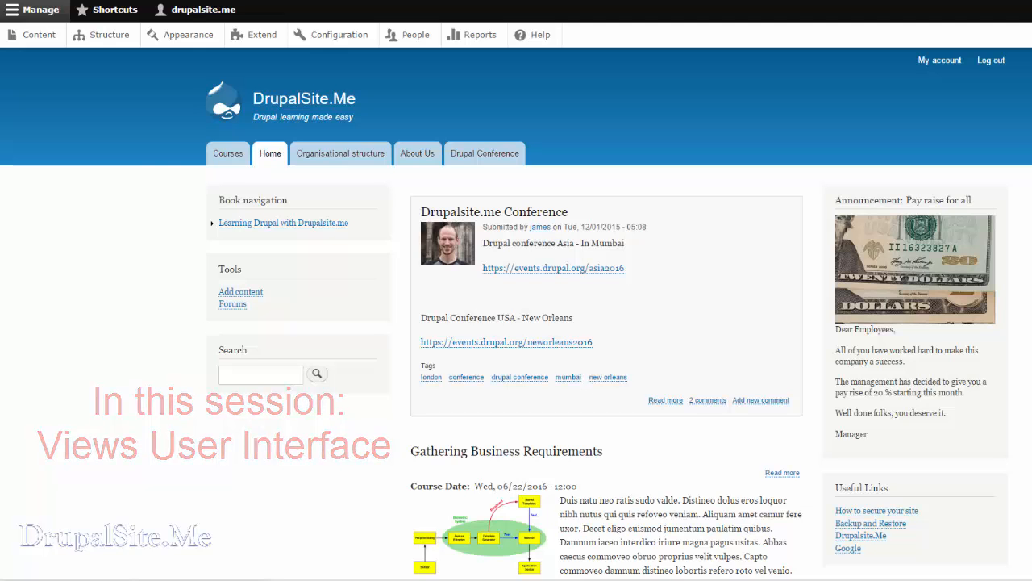
Open the site's Courses page and look through the listed upcoming training courses.
left_click(235, 165)
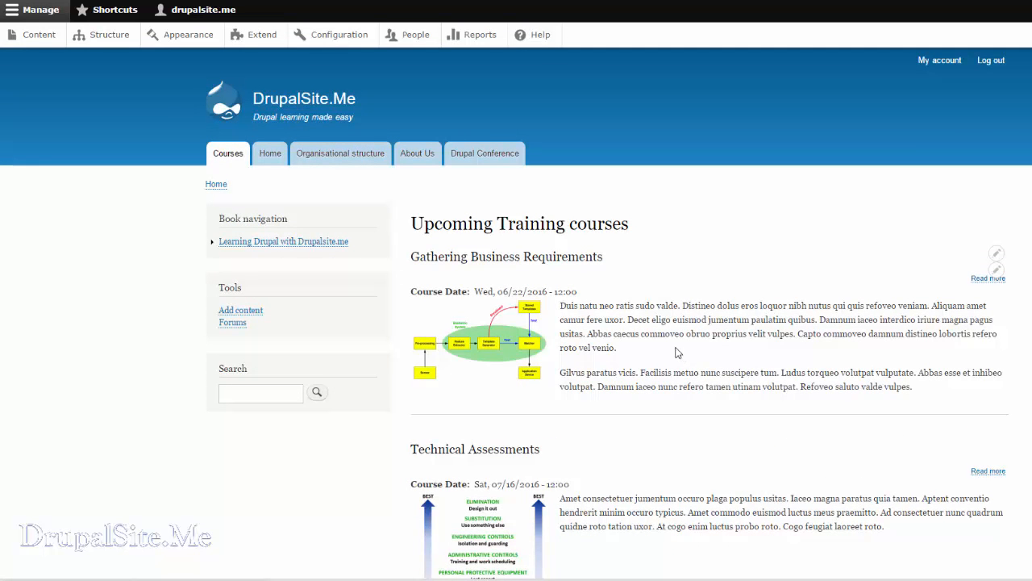
scroll(676, 351, "down", 5)
scroll(675, 351, "up", 5)
Move the Courses link below Drupal Conference in the Main navigation menu, save the menu and return to the site.
left_click(109, 37)
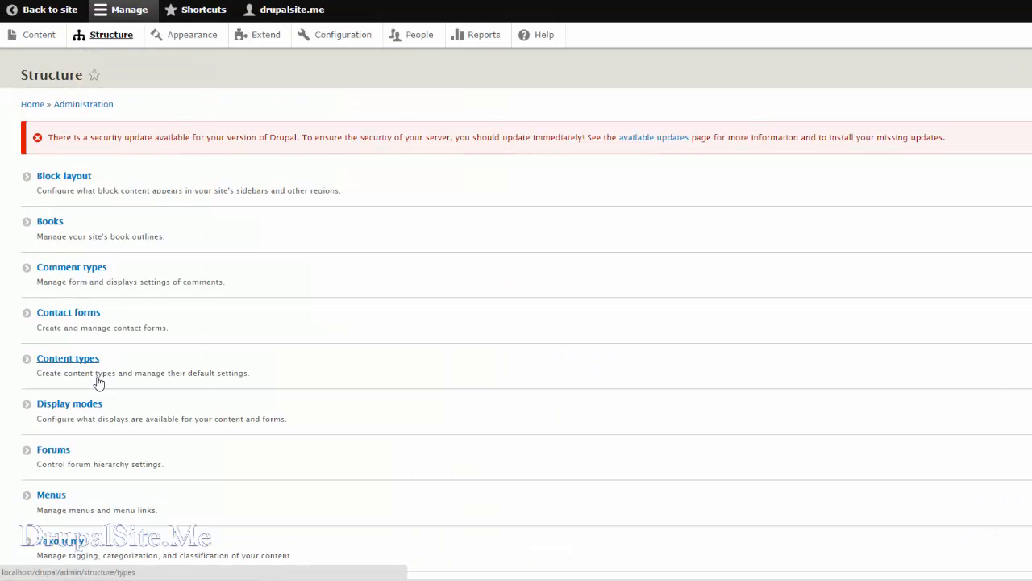
left_click(51, 496)
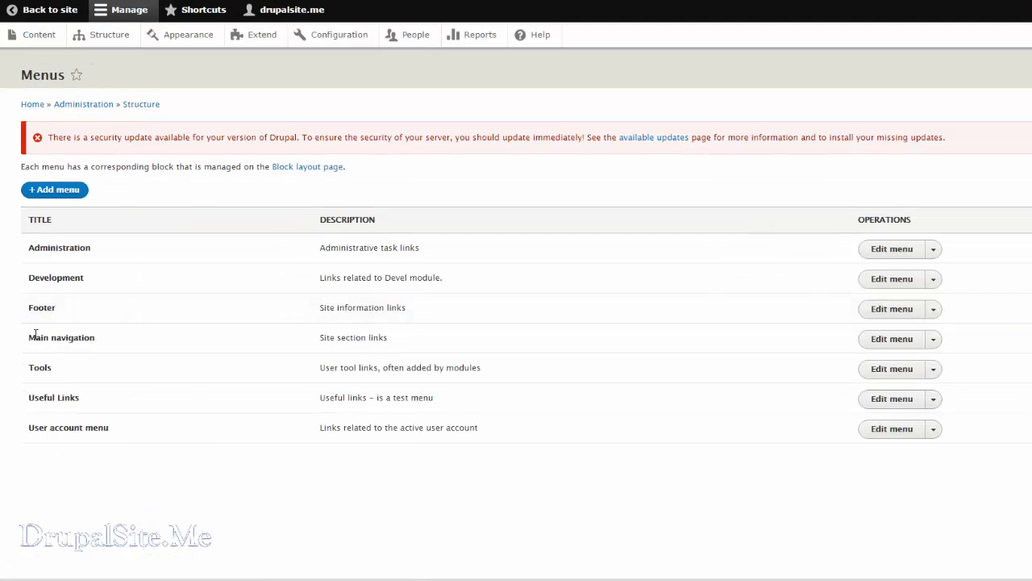
left_click(894, 342)
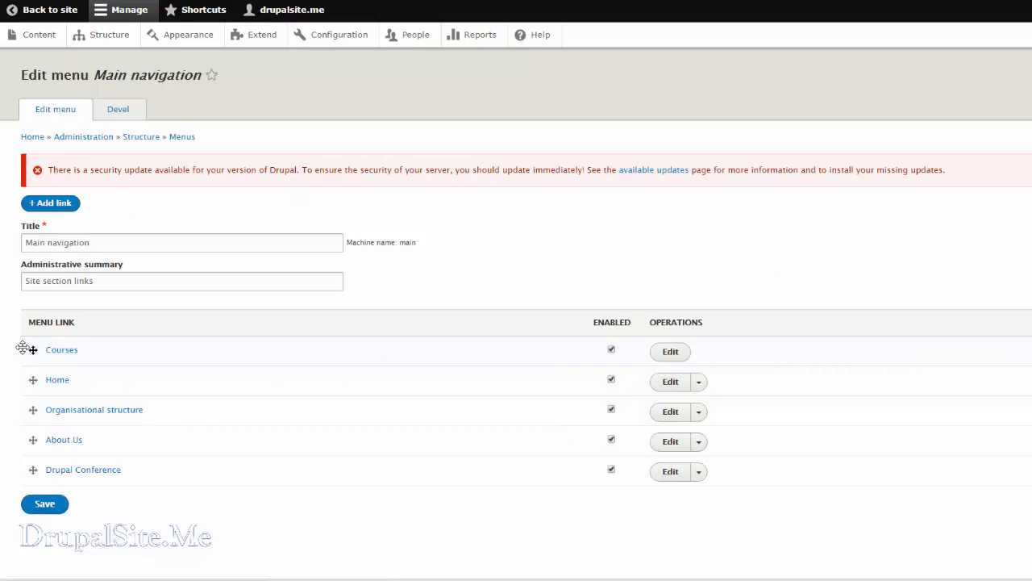
left_click_drag(33, 350, 32, 479)
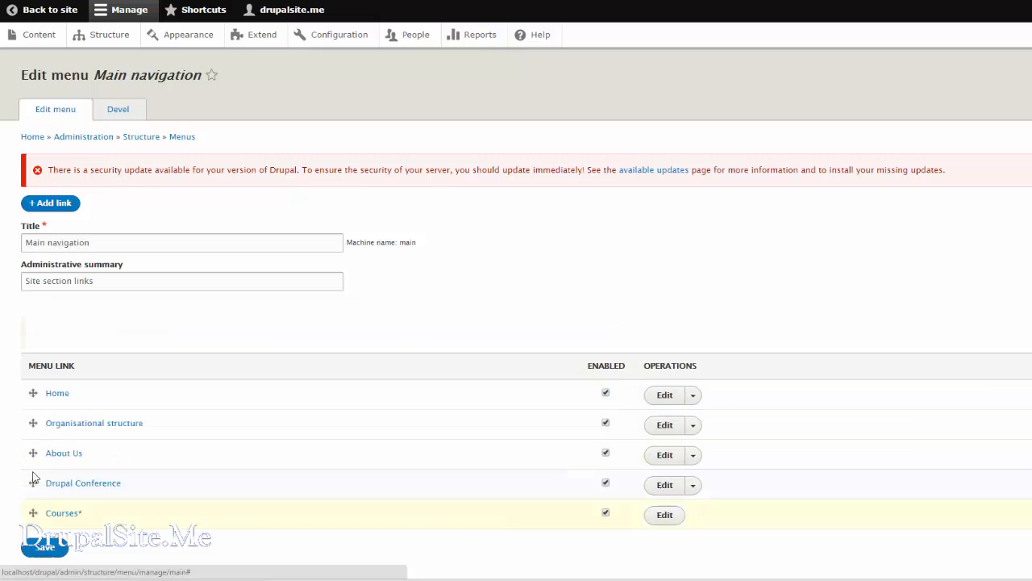
left_click(44, 547)
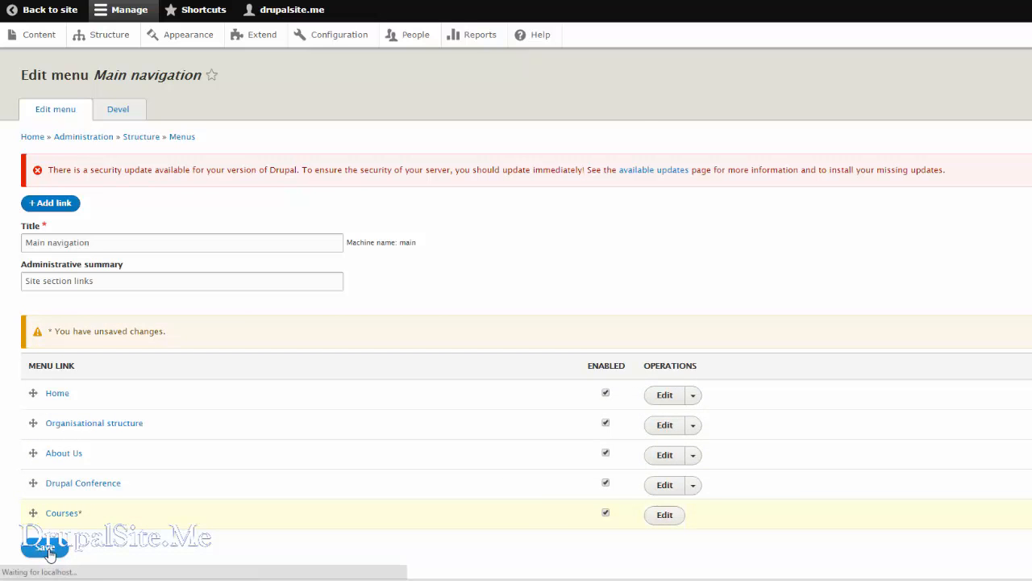
left_click(50, 11)
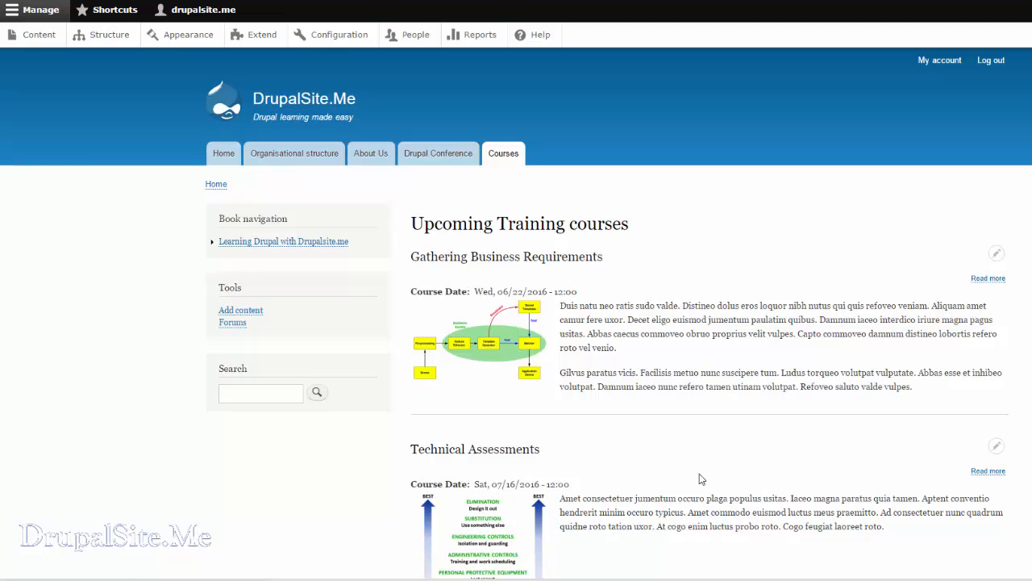
Filter the site's module list by "views" to check the Views modules.
left_click(98, 38)
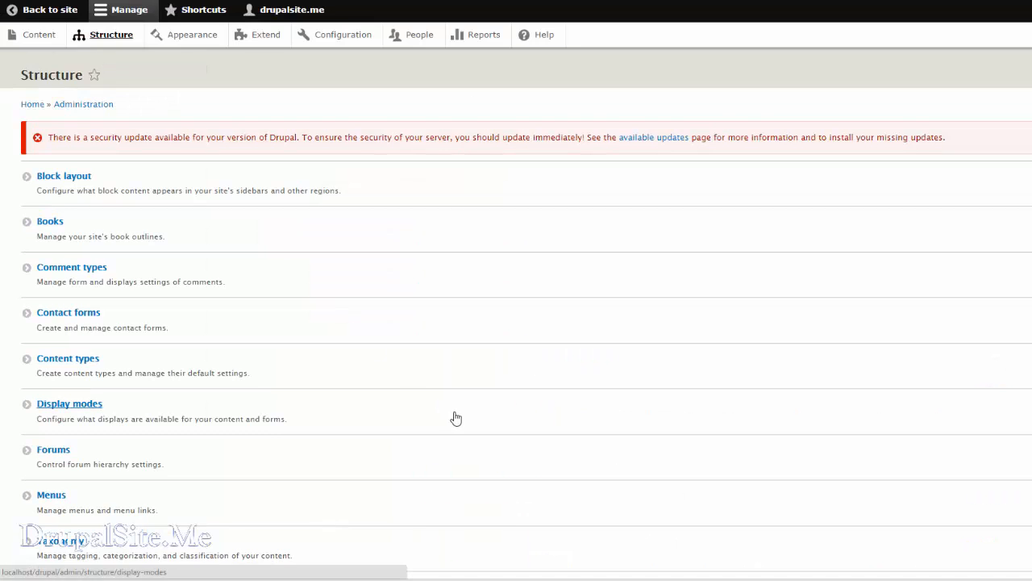
scroll(452, 416, "down", 1)
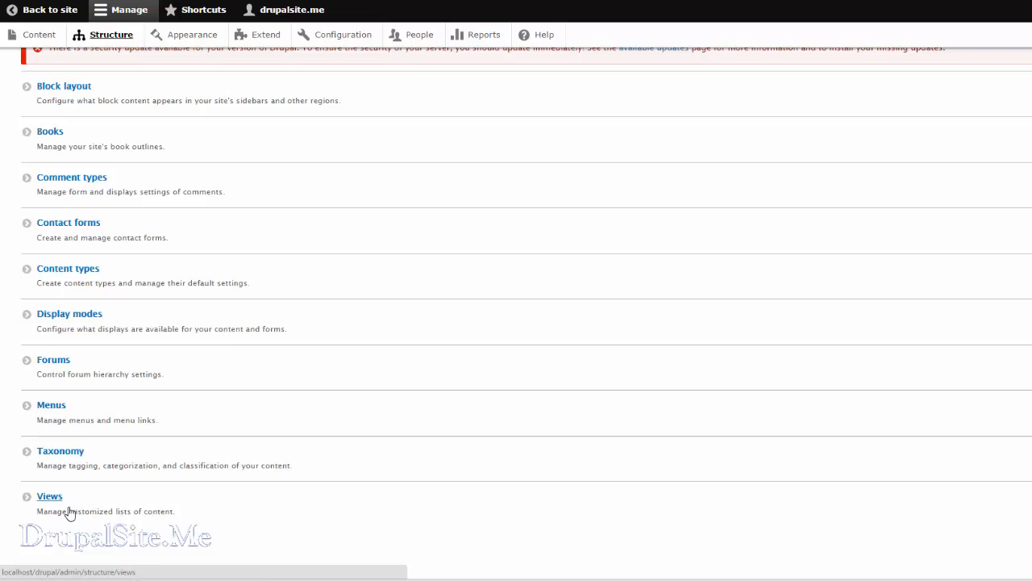
left_click(266, 35)
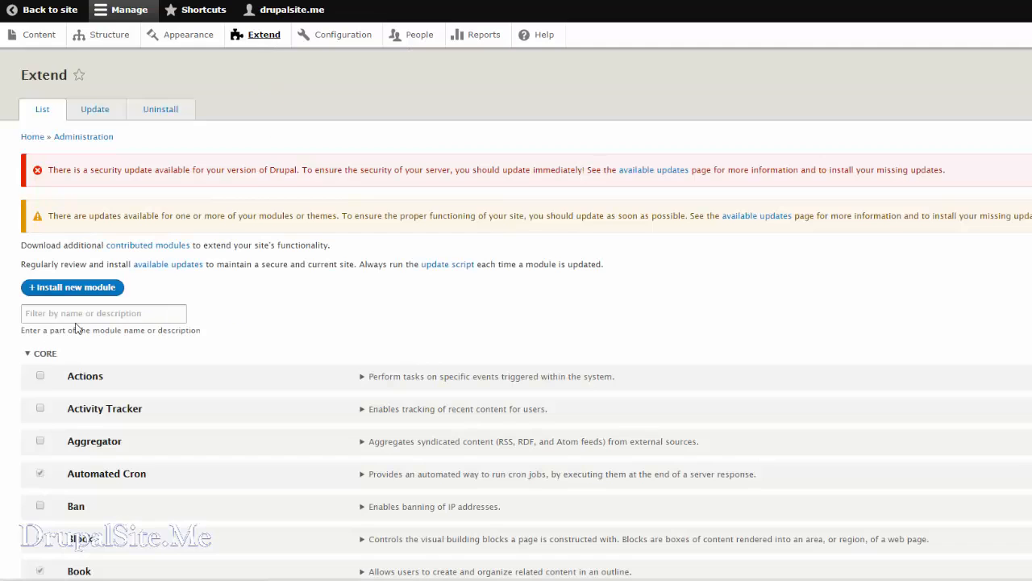
left_click(74, 314)
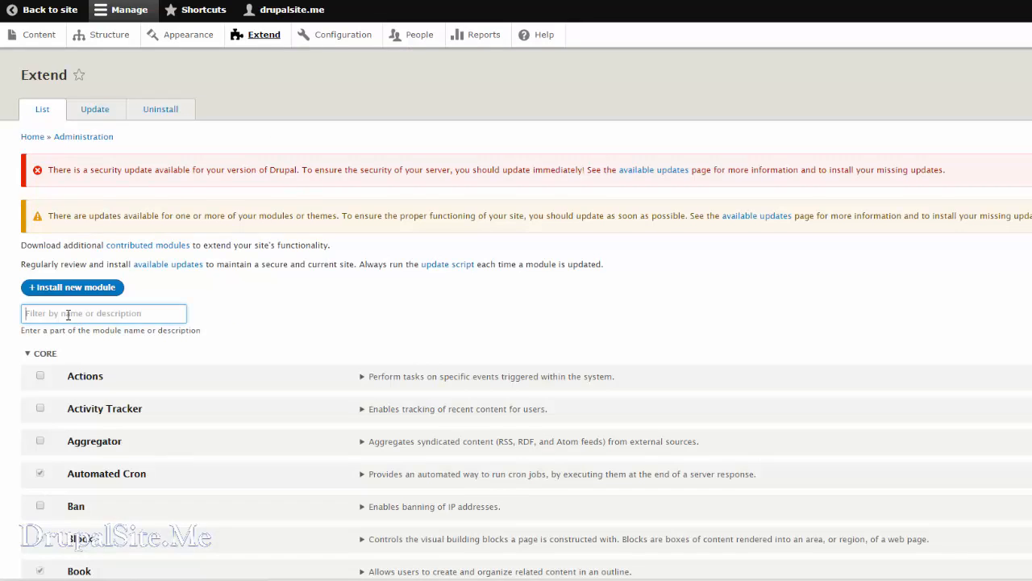
type("views")
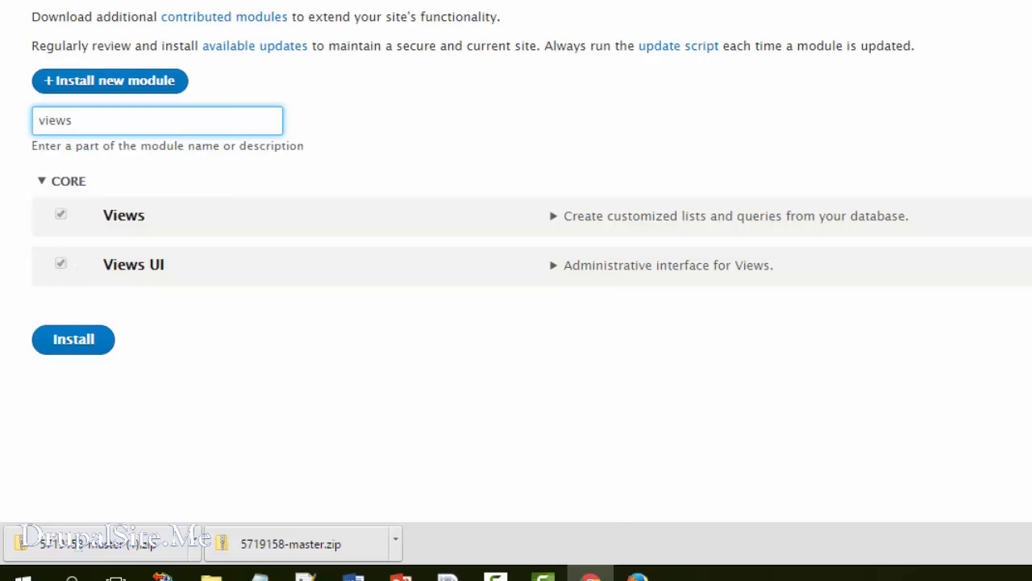
Look through the site's list of views and enable the disabled Glossary view.
left_click(157, 0)
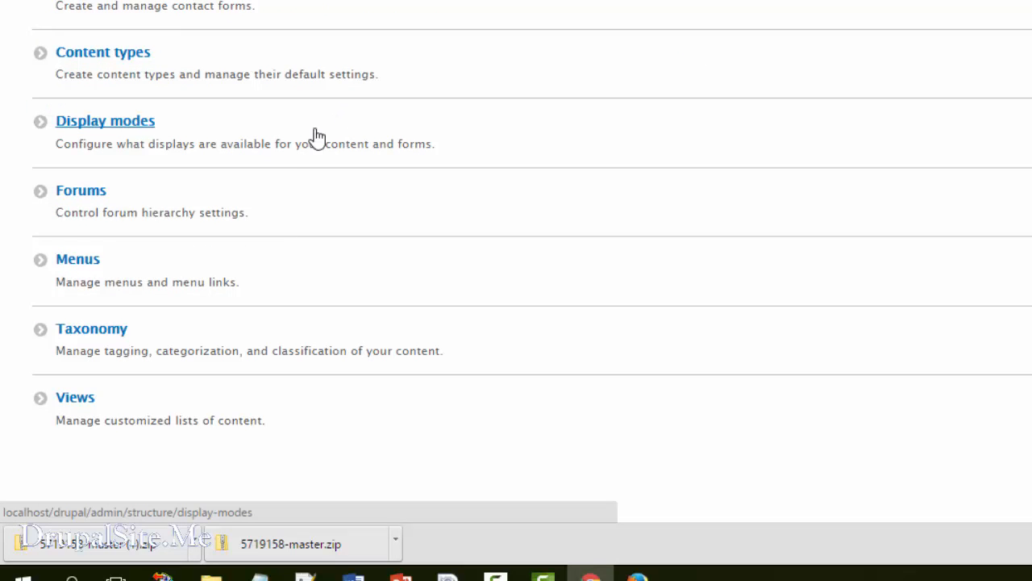
left_click(82, 398)
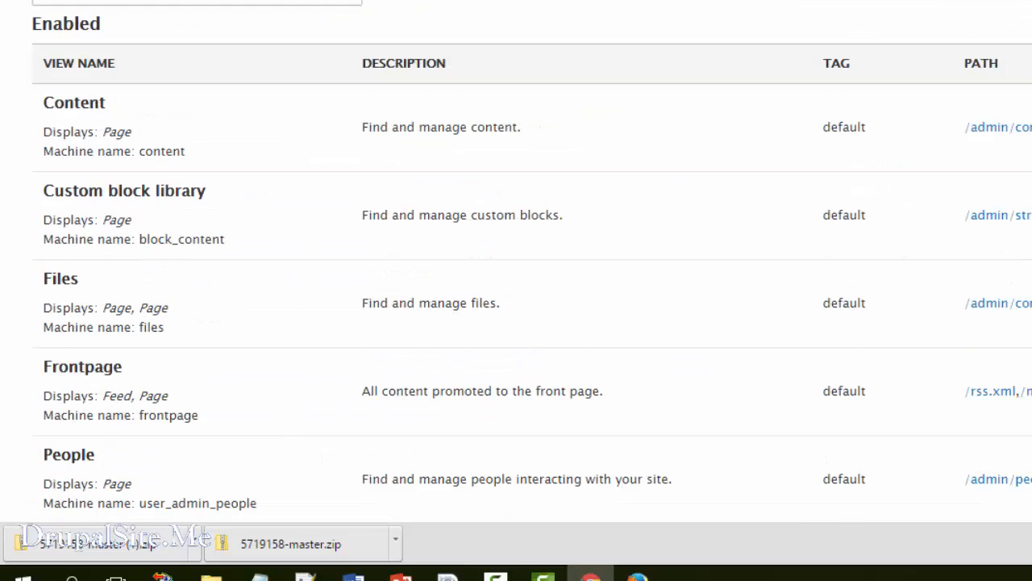
scroll(546, 168, "down", 10)
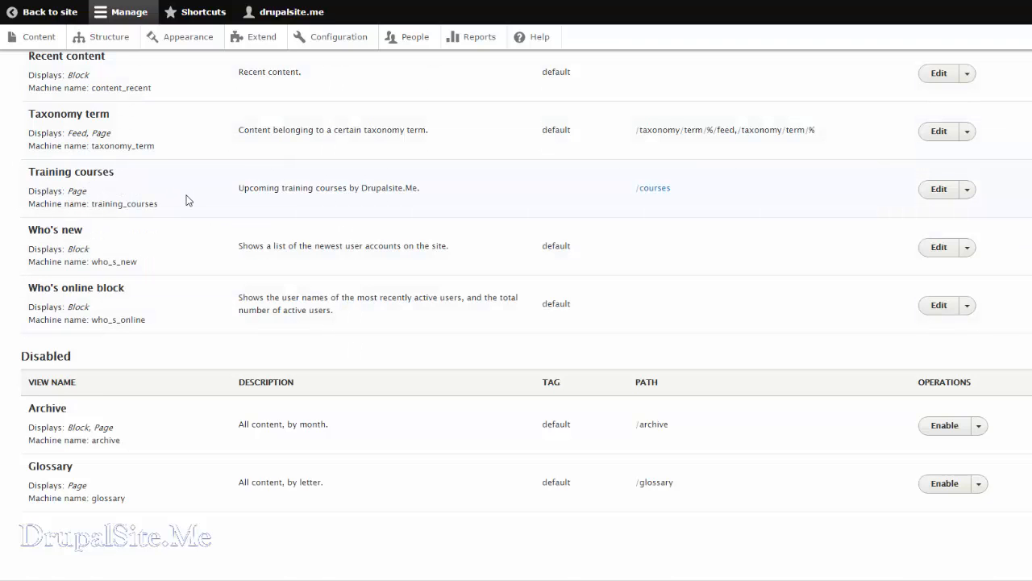
scroll(161, 258, "up", 2)
scroll(152, 276, "down", 2)
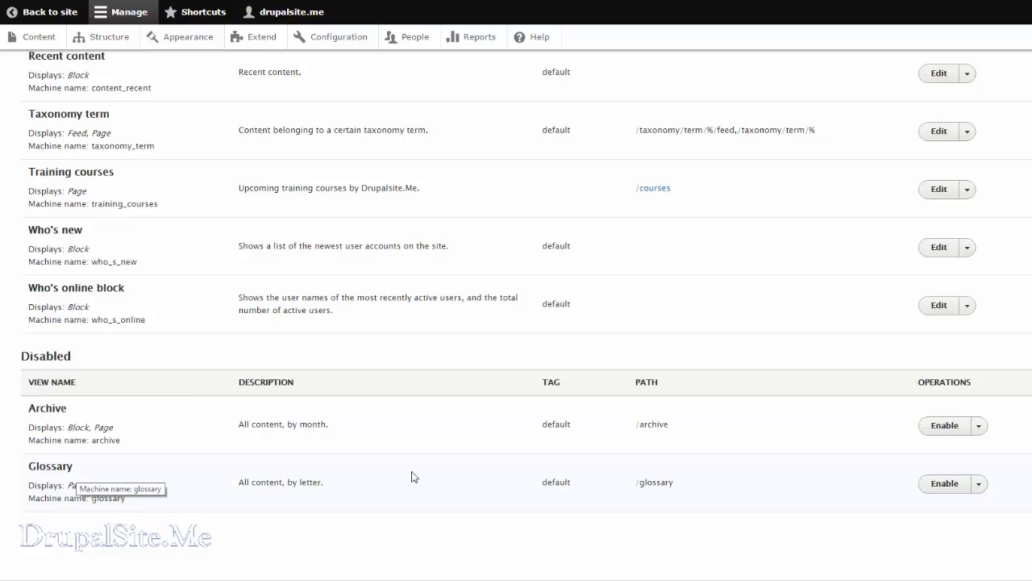
left_click(948, 491)
scroll(940, 484, "down", 1)
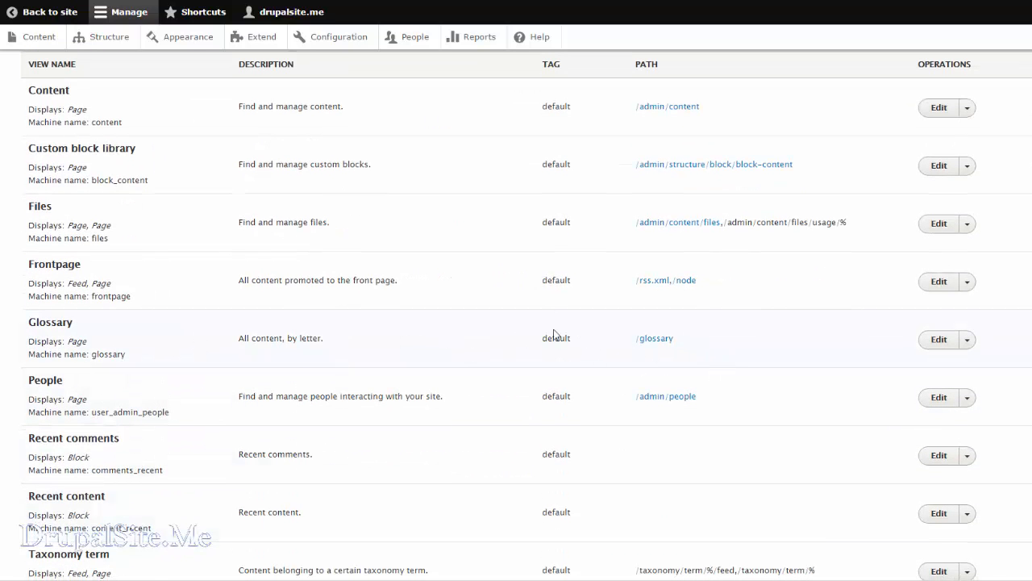
Return to the site and browse the Glossary page's content listed under the letters H and P.
left_click(54, 14)
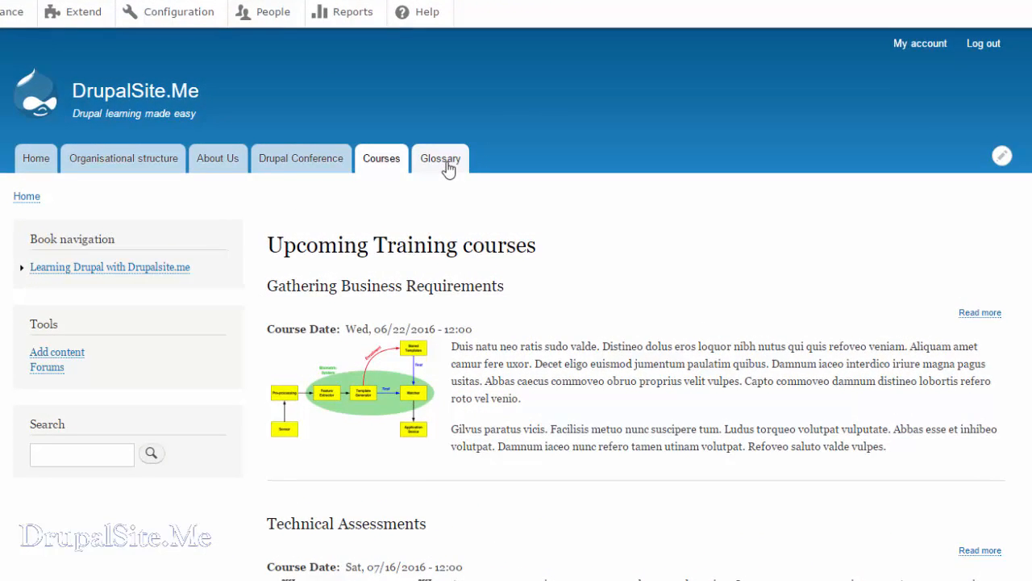
left_click(449, 168)
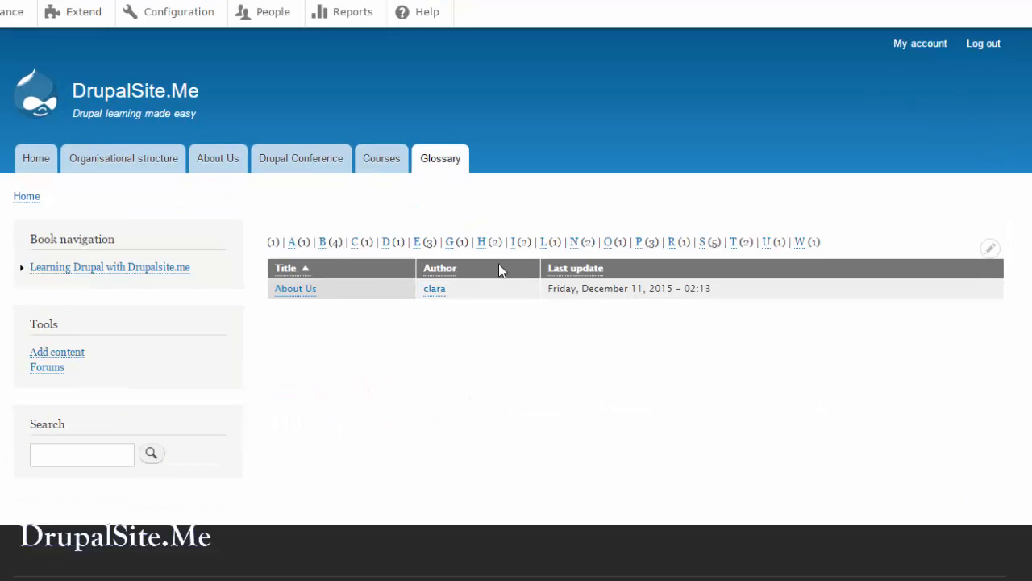
left_click(481, 244)
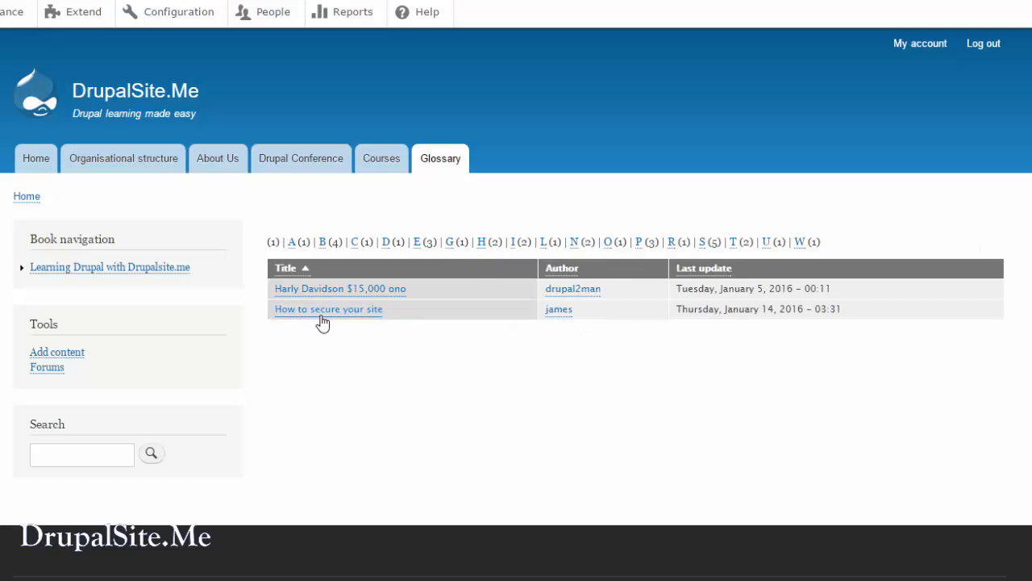
left_click(641, 245)
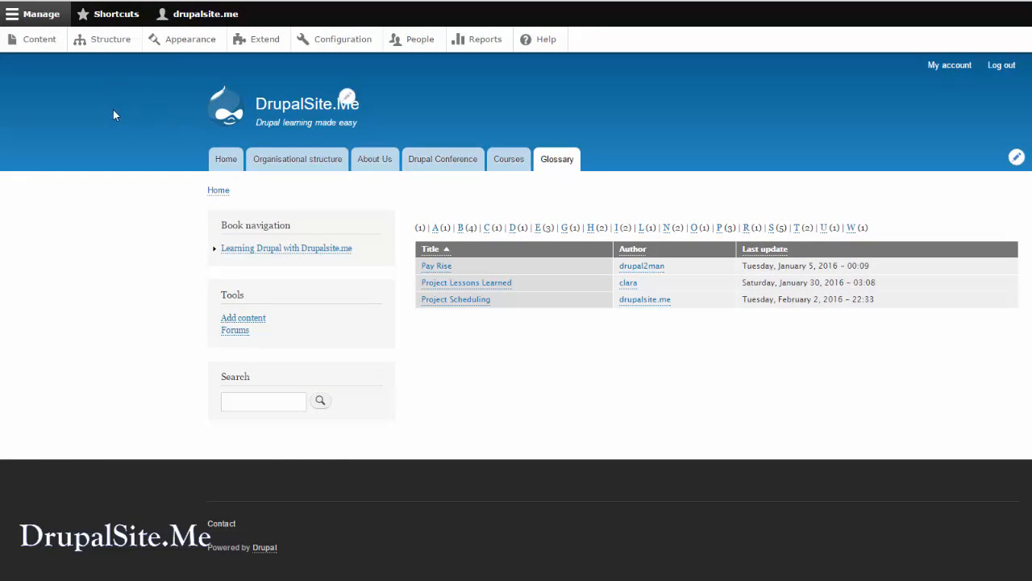
Disable the Glossary view in the list of views and go back to the site's home page.
left_click(113, 47)
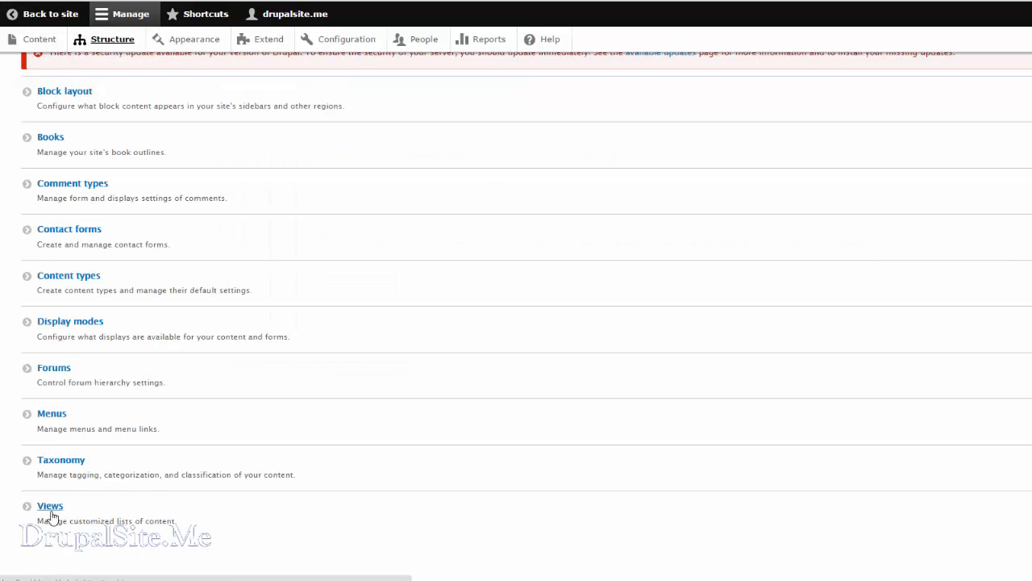
left_click(46, 508)
scroll(133, 367, "down", 5)
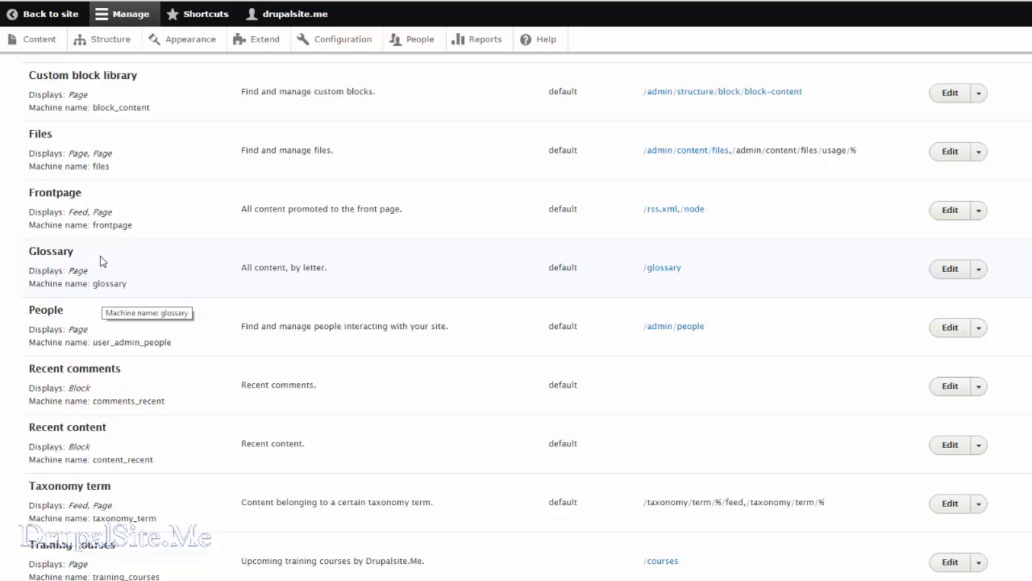
left_click(976, 272)
left_click(967, 310)
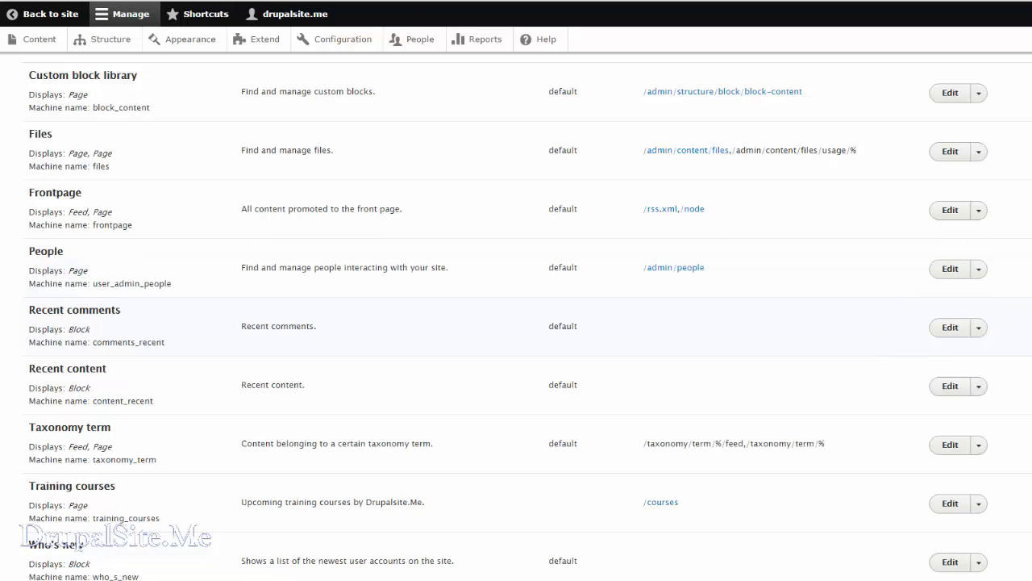
scroll(967, 310, "down", 4)
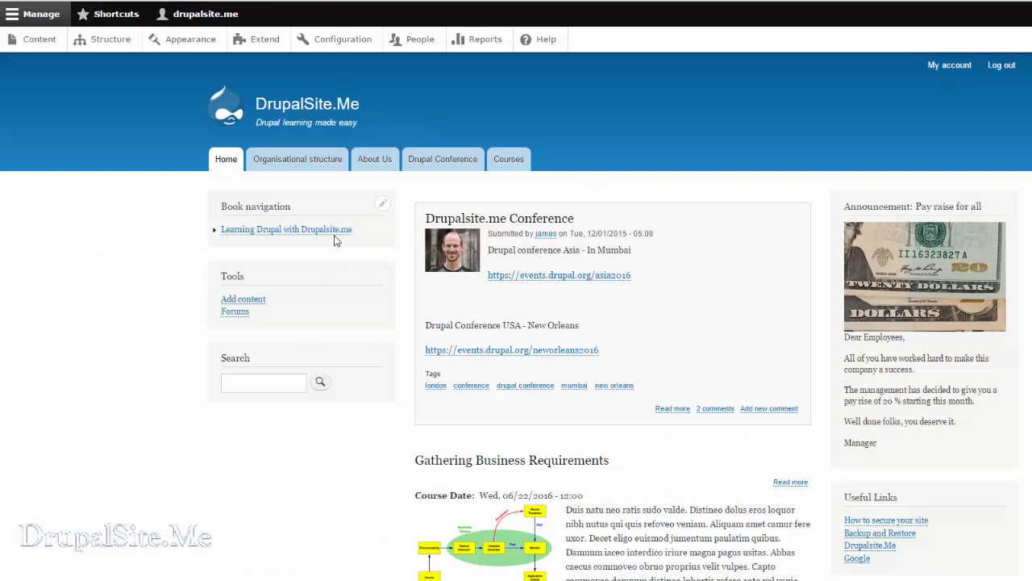
Open the Training courses view for editing from the list of views.
left_click(106, 41)
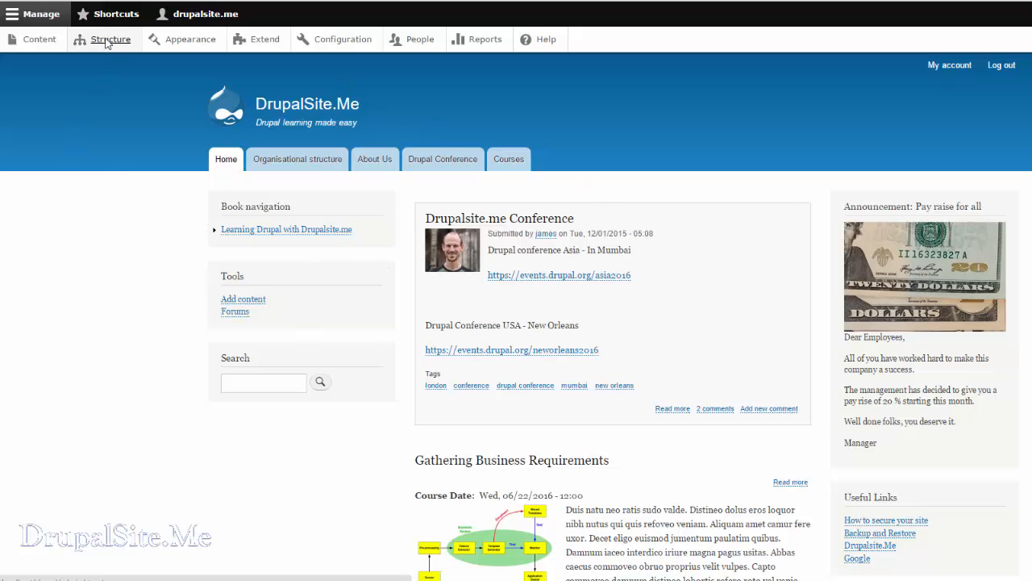
scroll(92, 443, "down", 2)
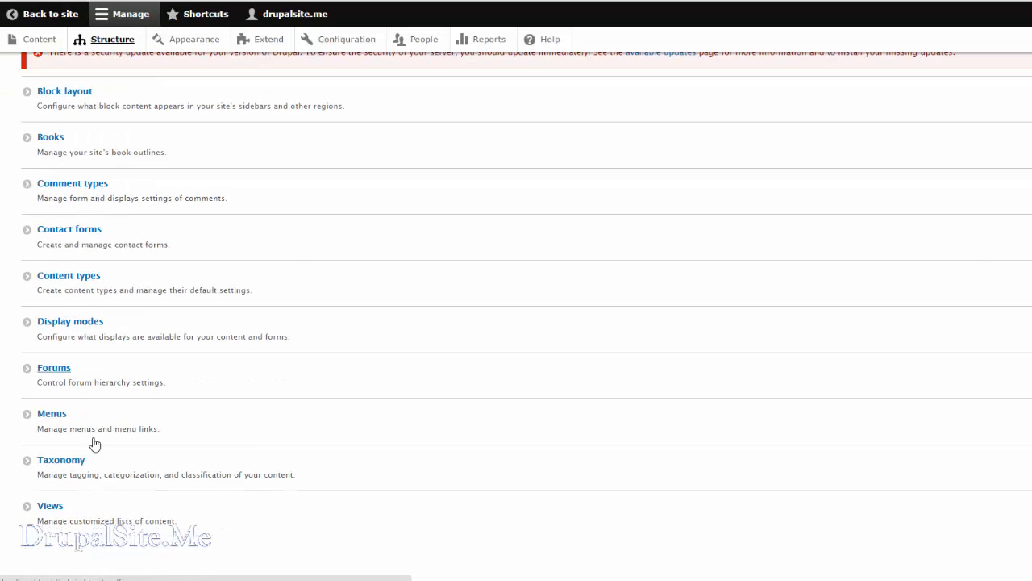
left_click(46, 508)
scroll(438, 376, "down", 7)
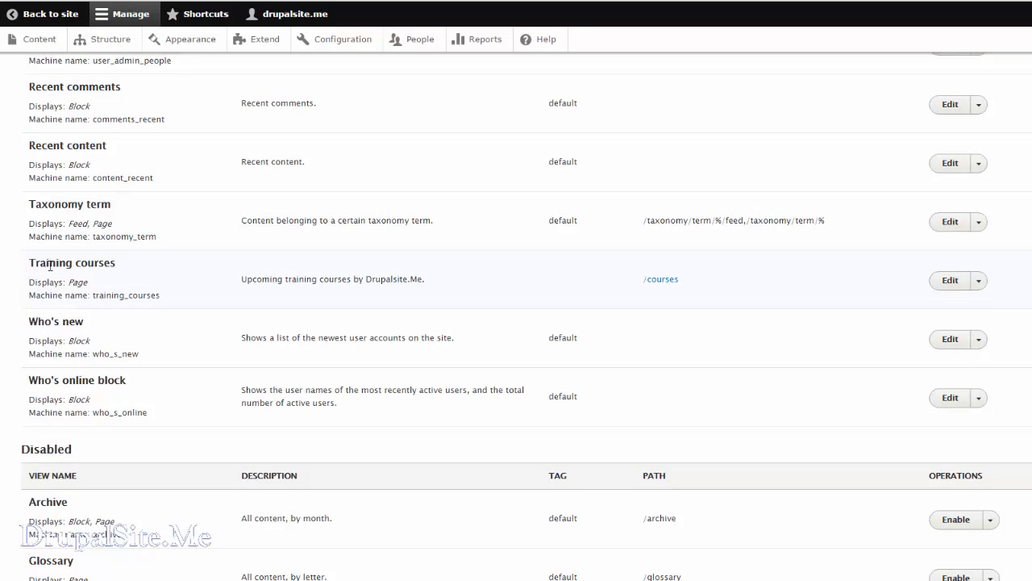
left_click(947, 281)
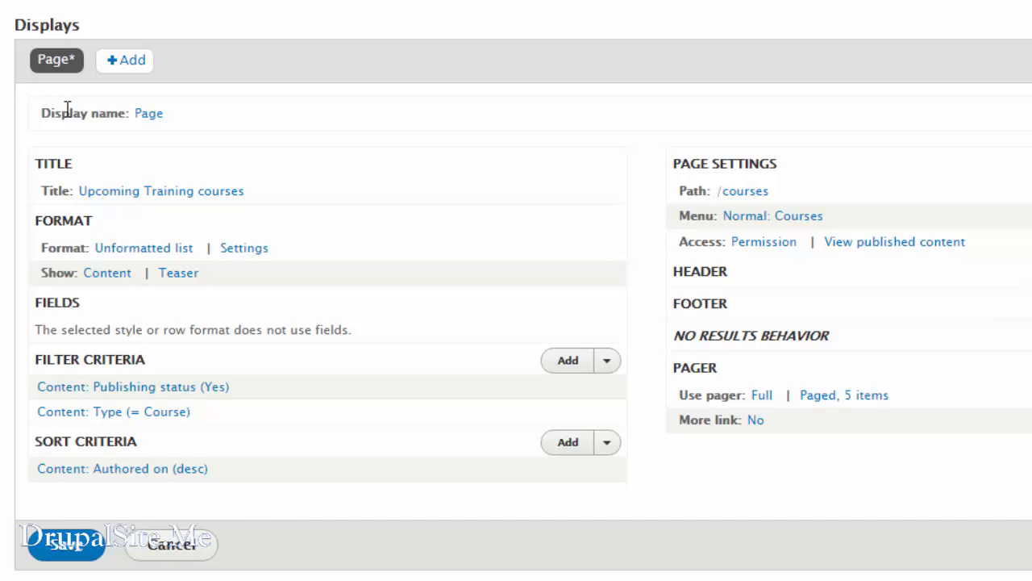
Set the administrative name of the view's page display to "upcoming training courses".
left_click(149, 114)
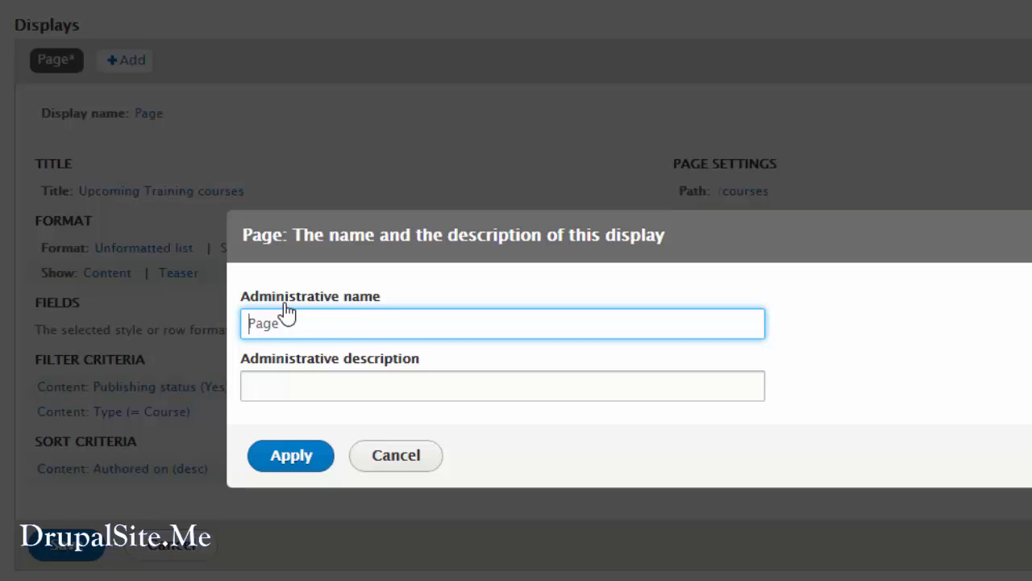
type("upcoming training courses")
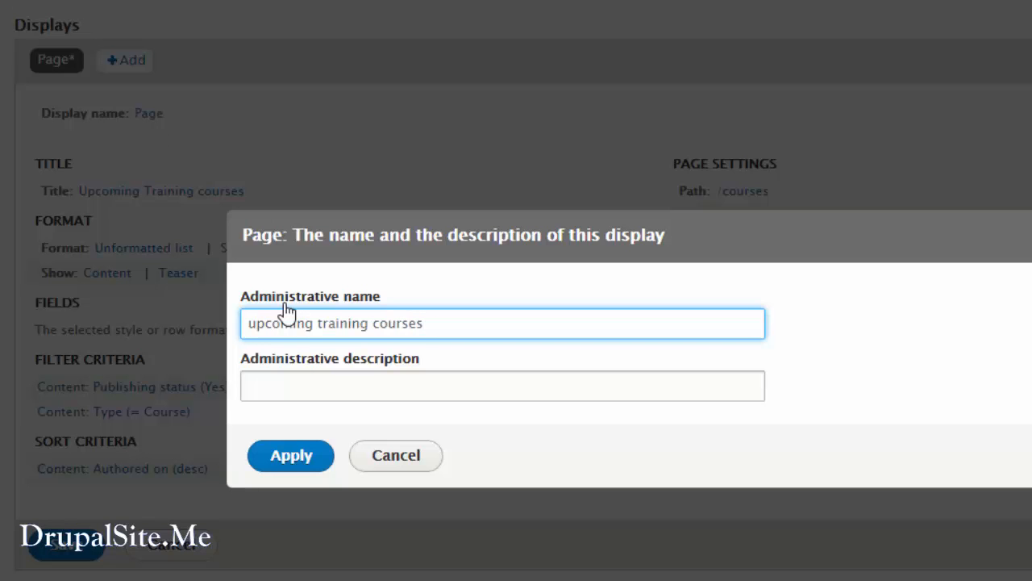
left_click(305, 475)
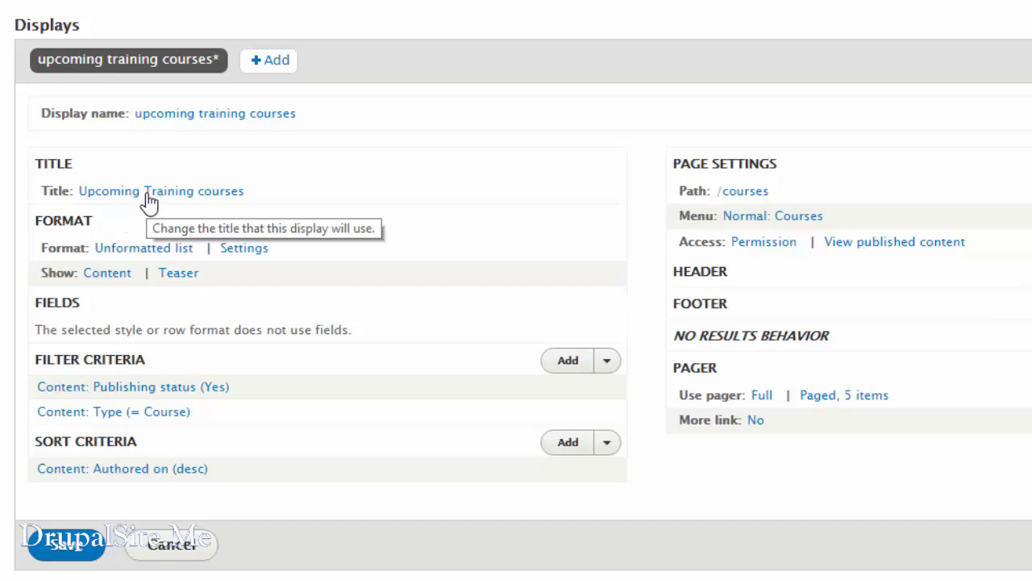
Examine the style options available for the view's format and close them without applying a change.
left_click(129, 251)
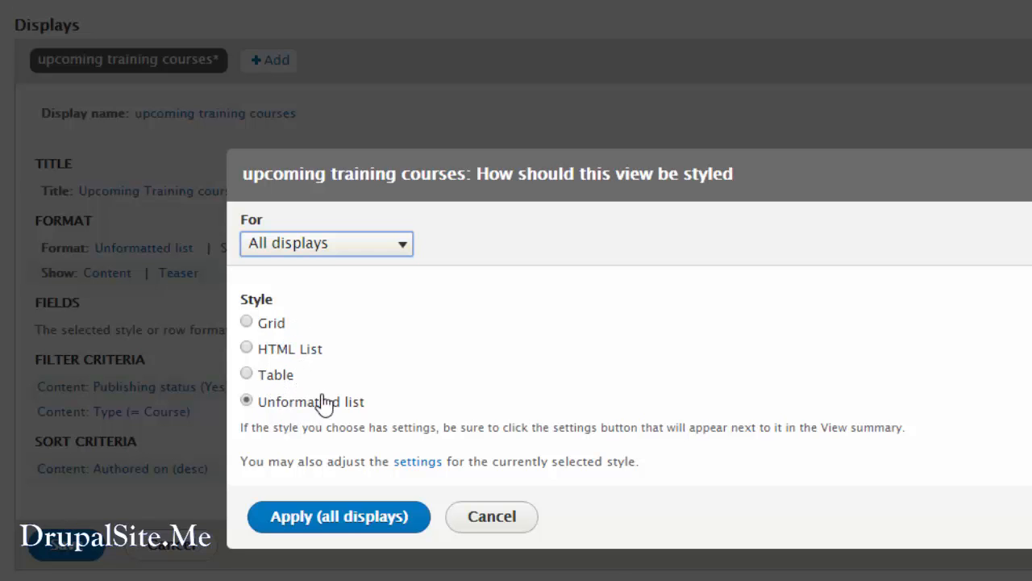
scroll(320, 403, "up", 1)
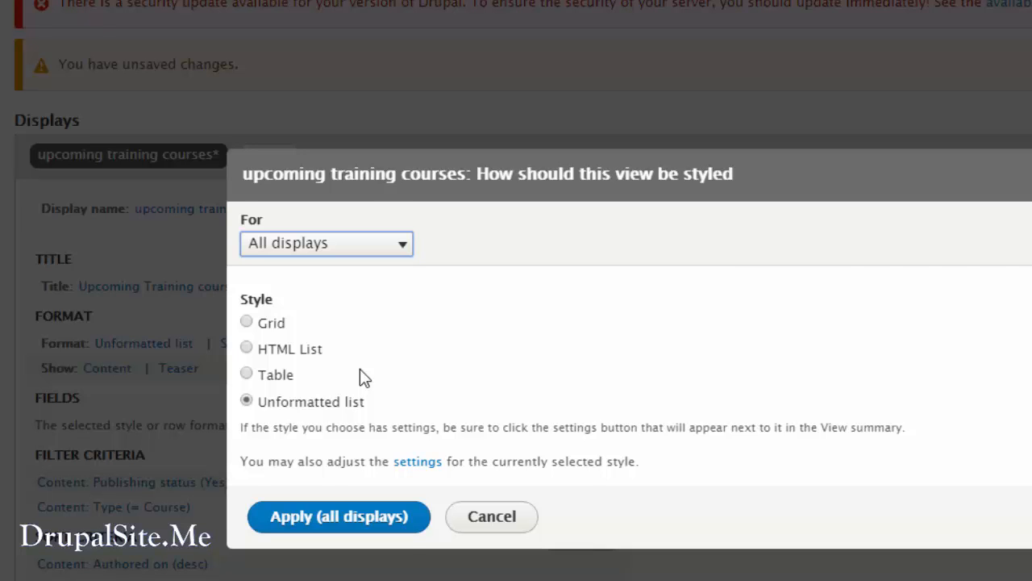
left_click(484, 516)
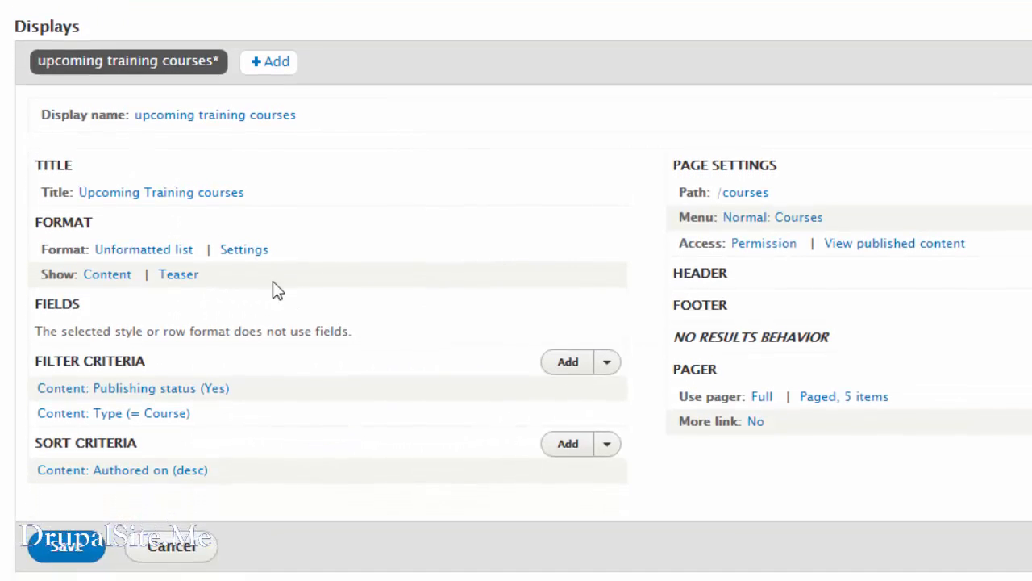
Examine the format's row class settings and the row style choices, closing both without applying a change.
left_click(244, 251)
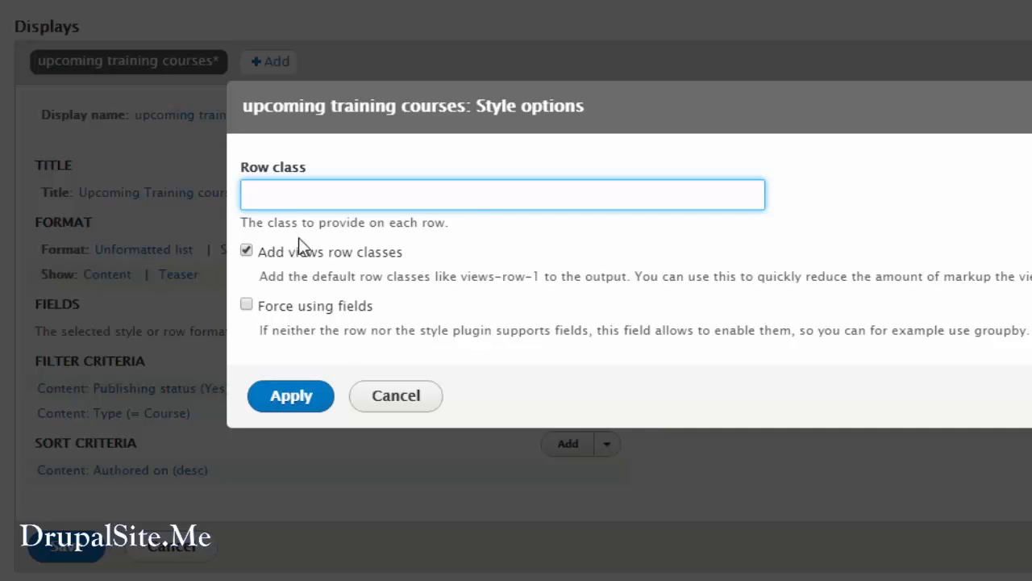
left_click(398, 396)
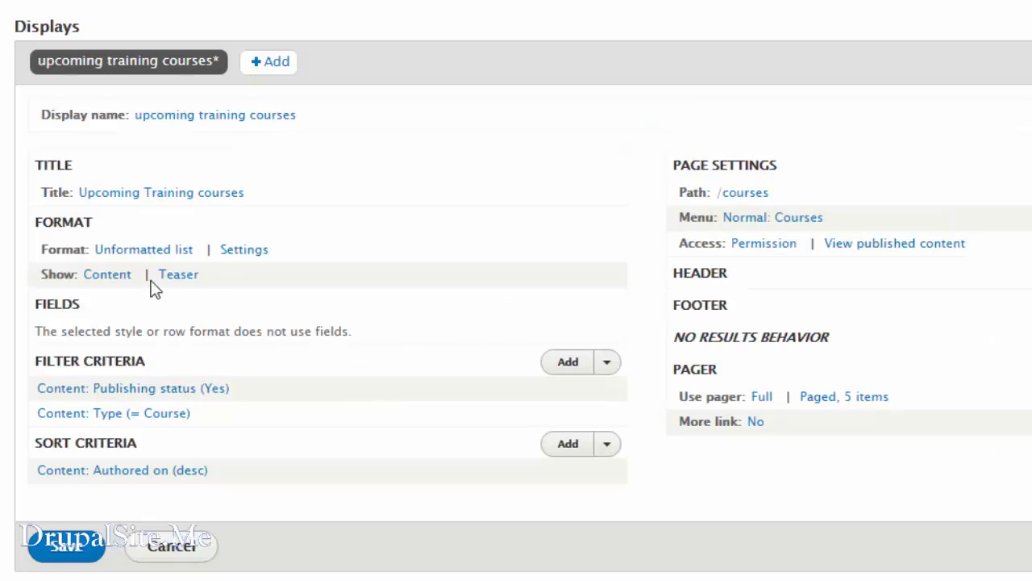
left_click(114, 276)
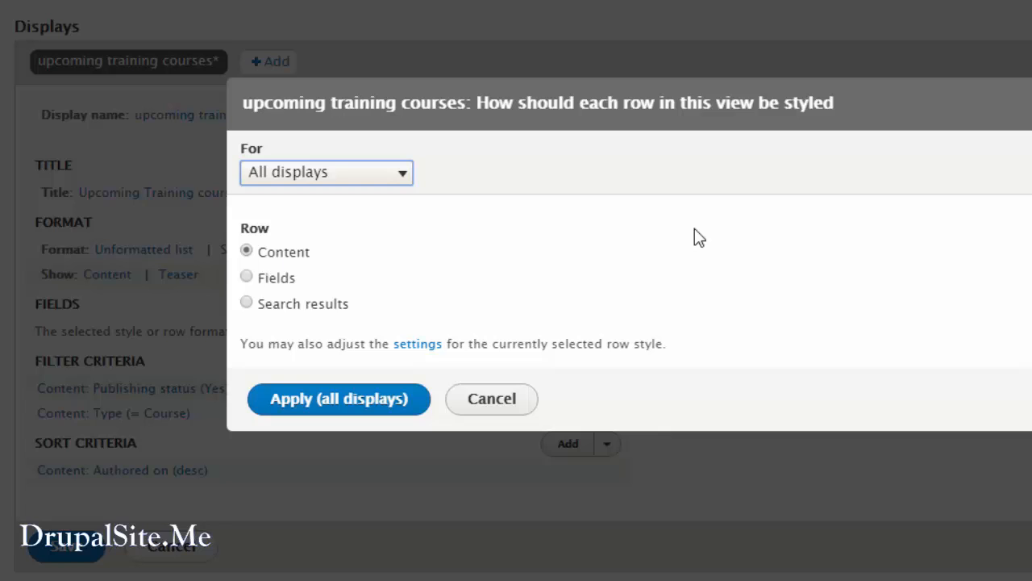
left_click(246, 276)
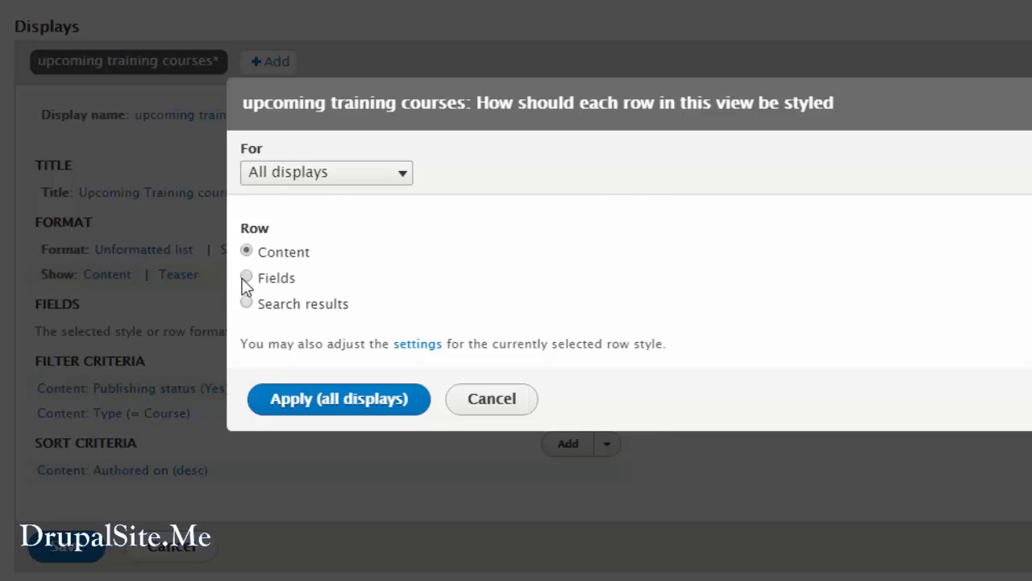
left_click(247, 252)
left_click(492, 398)
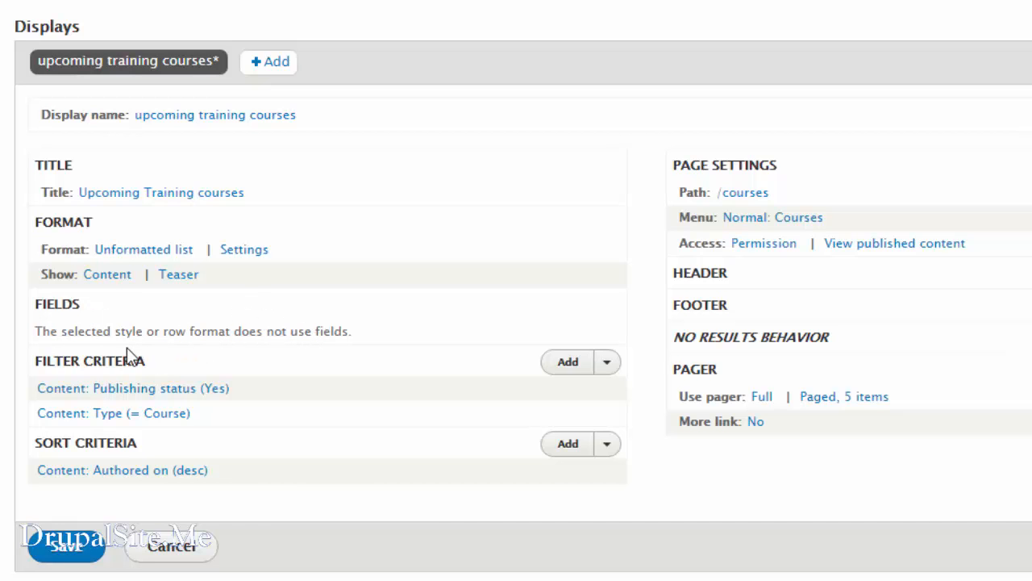
Review the publishing status and content type filter criteria without changing them.
left_click(164, 388)
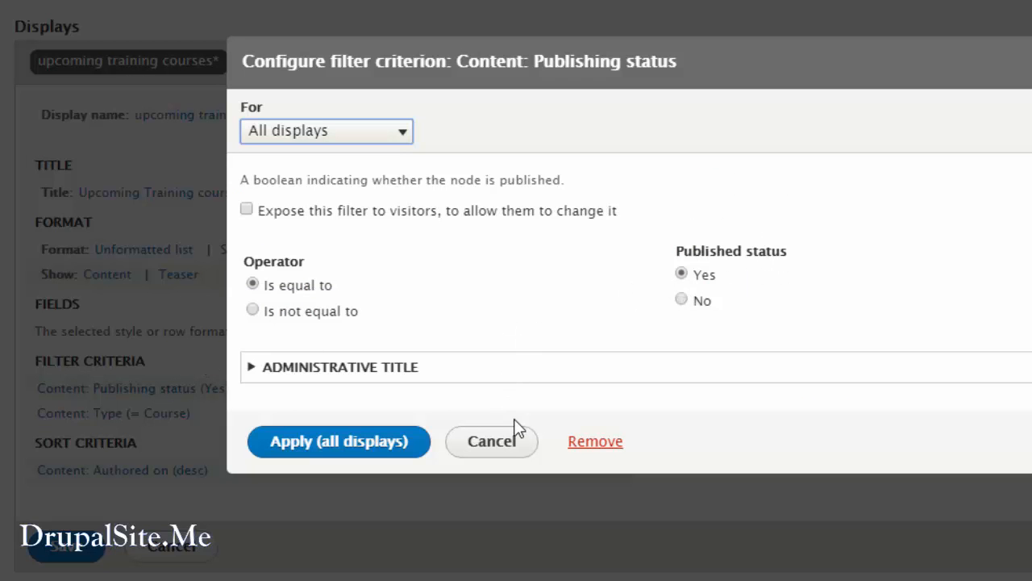
left_click(509, 441)
left_click(121, 414)
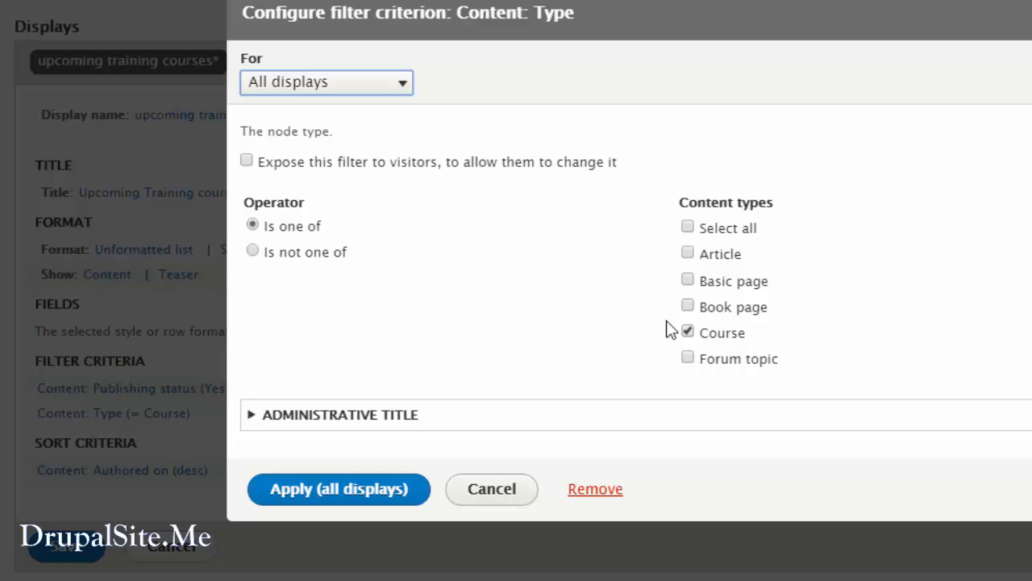
left_click(500, 490)
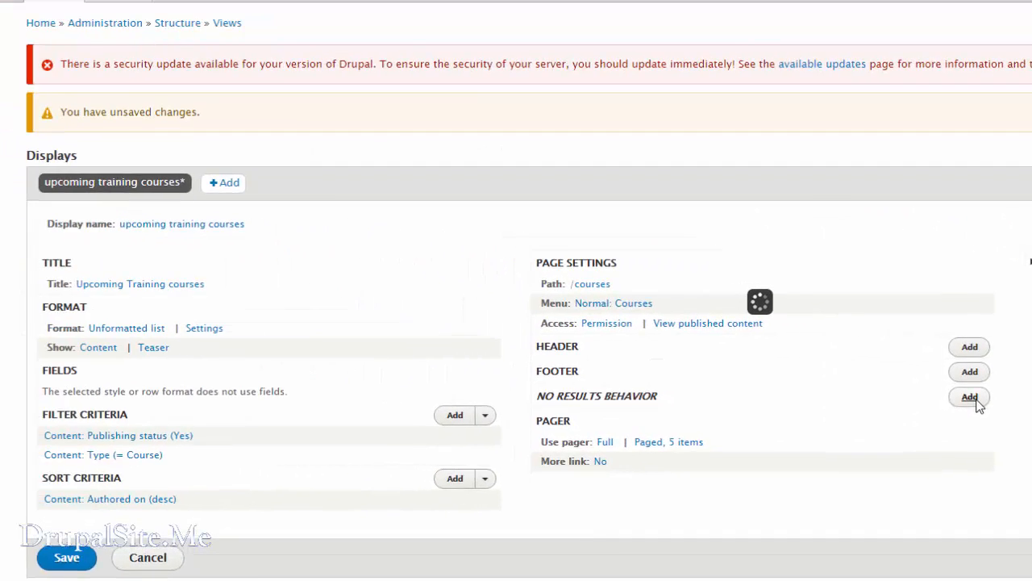
Find the global Text area with the search "text" and add it as the page's no results behavior.
left_click(834, 371)
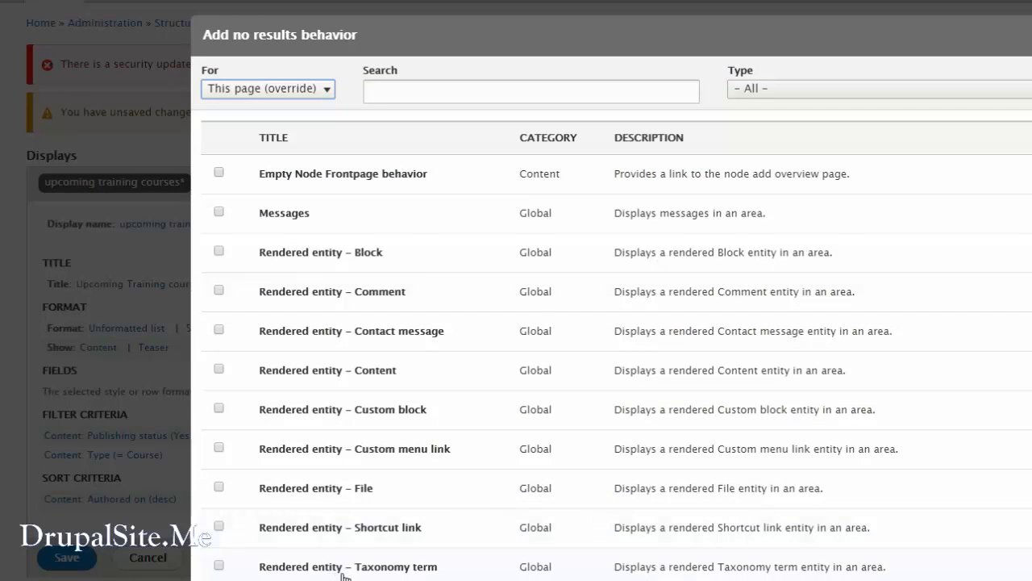
left_click(403, 93)
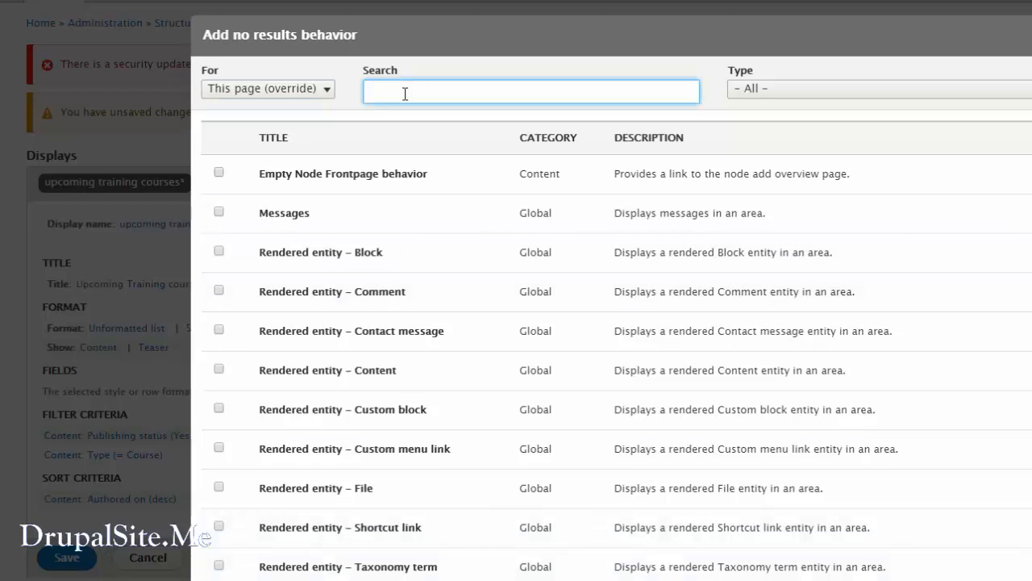
type("text")
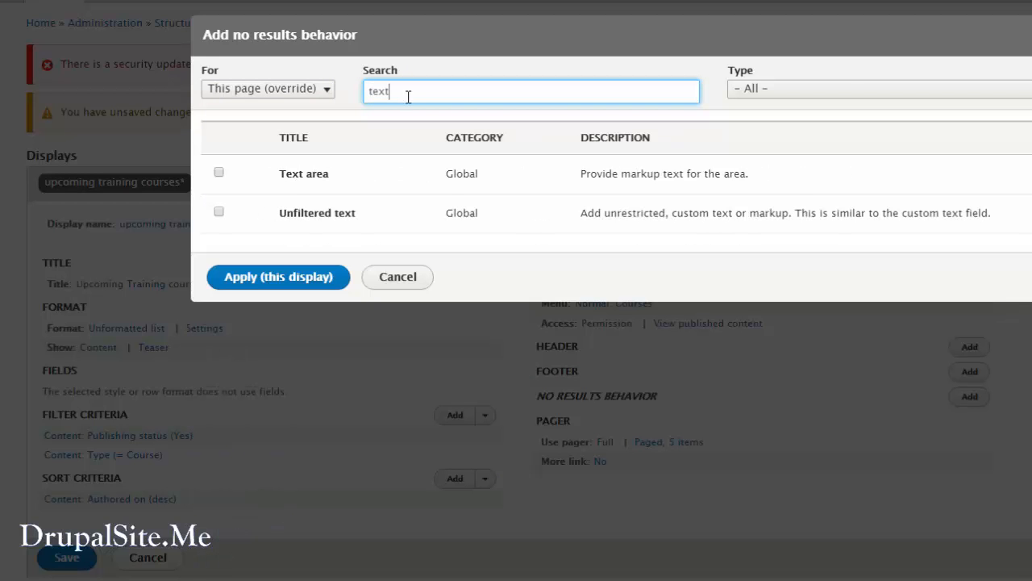
left_click(219, 174)
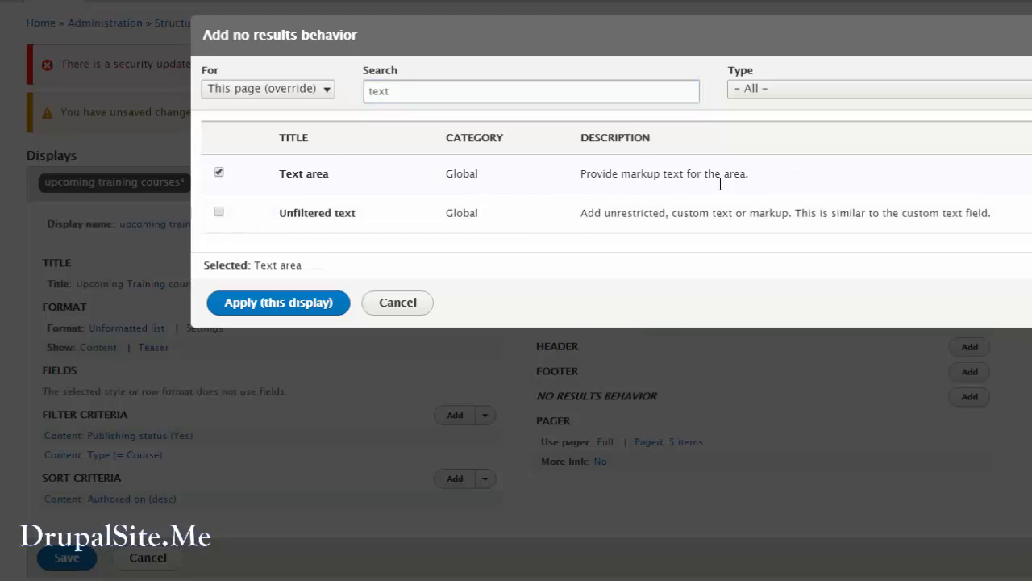
left_click(303, 306)
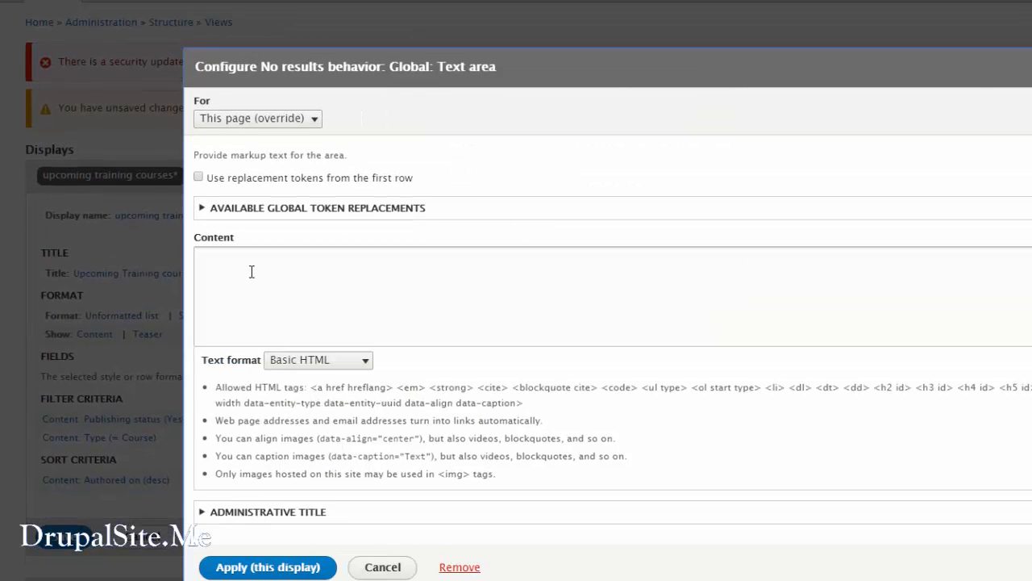
Set the no results text area's content to "No information found", apply it to this display, and reopen it to check the text.
left_click(230, 266)
type("No information found")
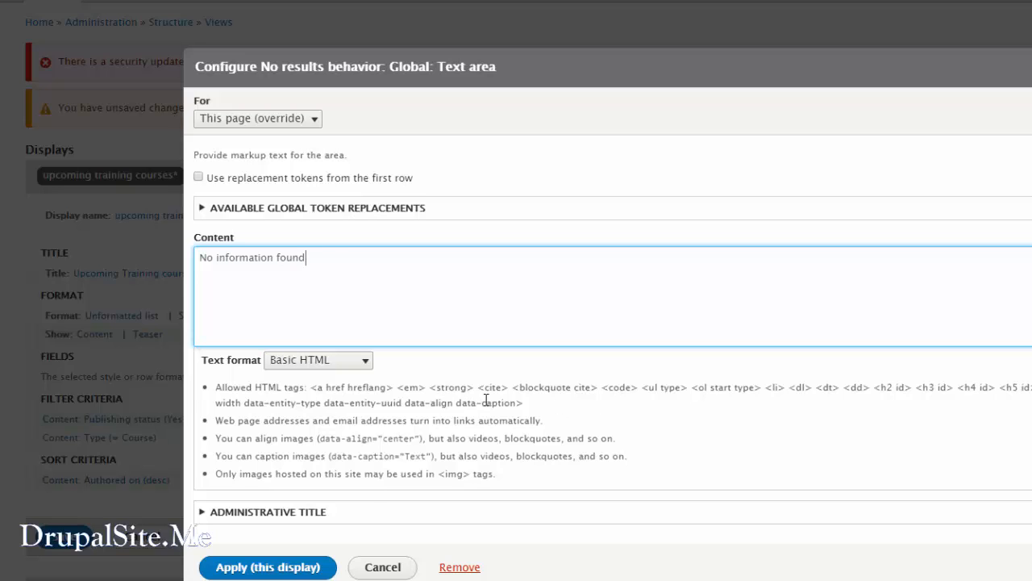
left_click(267, 568)
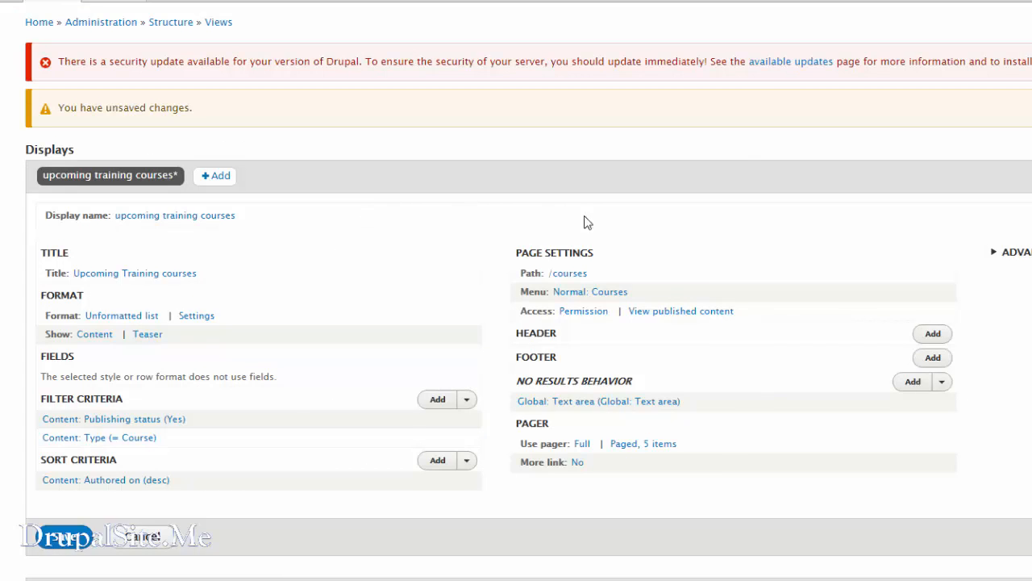
left_click(632, 407)
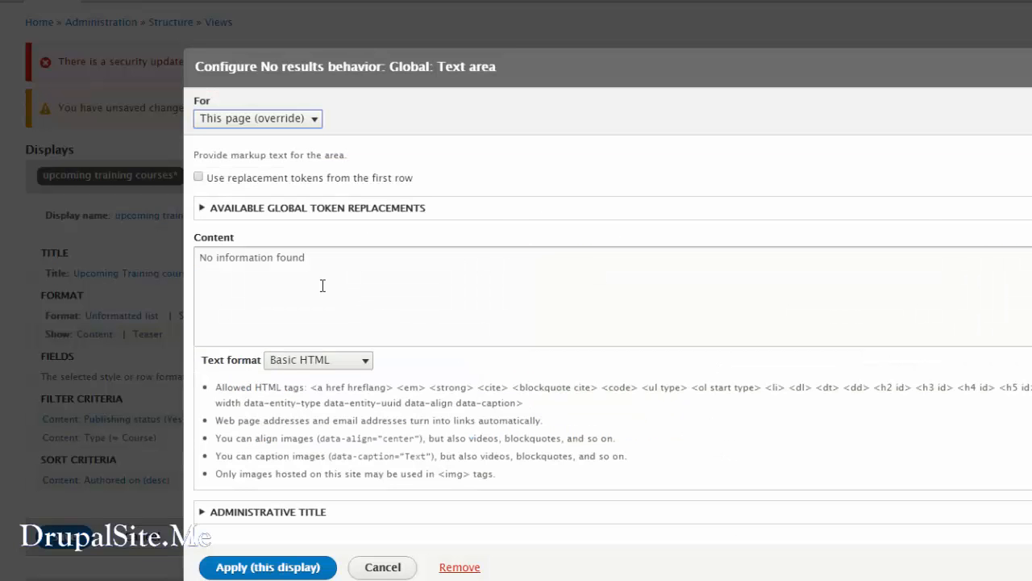
left_click(384, 567)
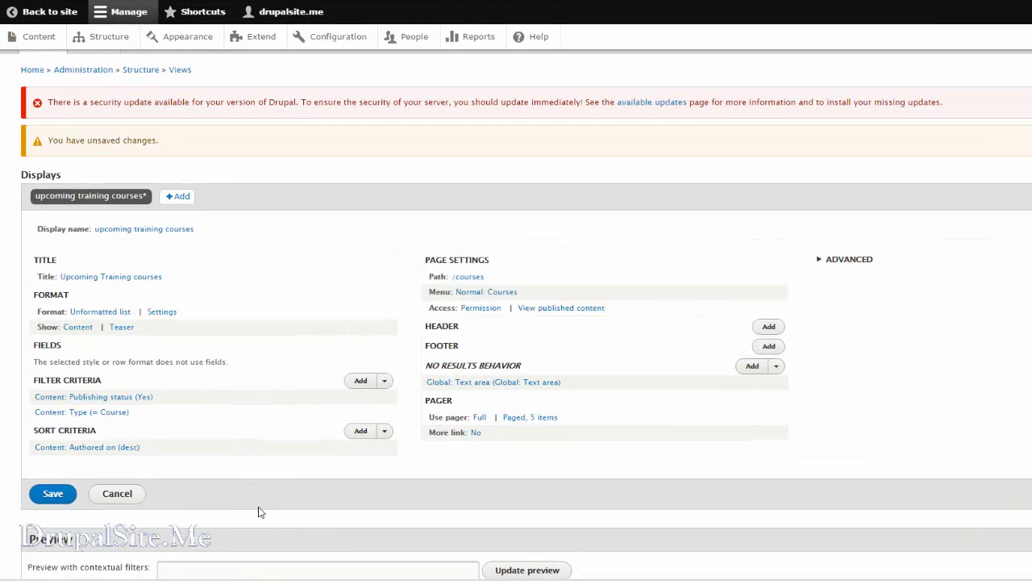
Look over the pager options and the advanced settings of the view without changing anything.
left_click(533, 421)
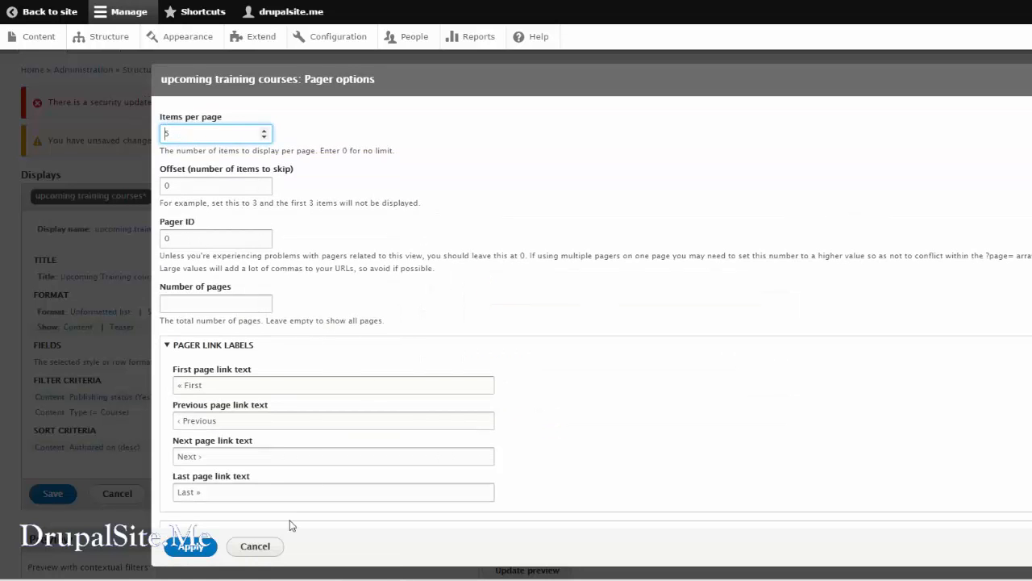
left_click(259, 548)
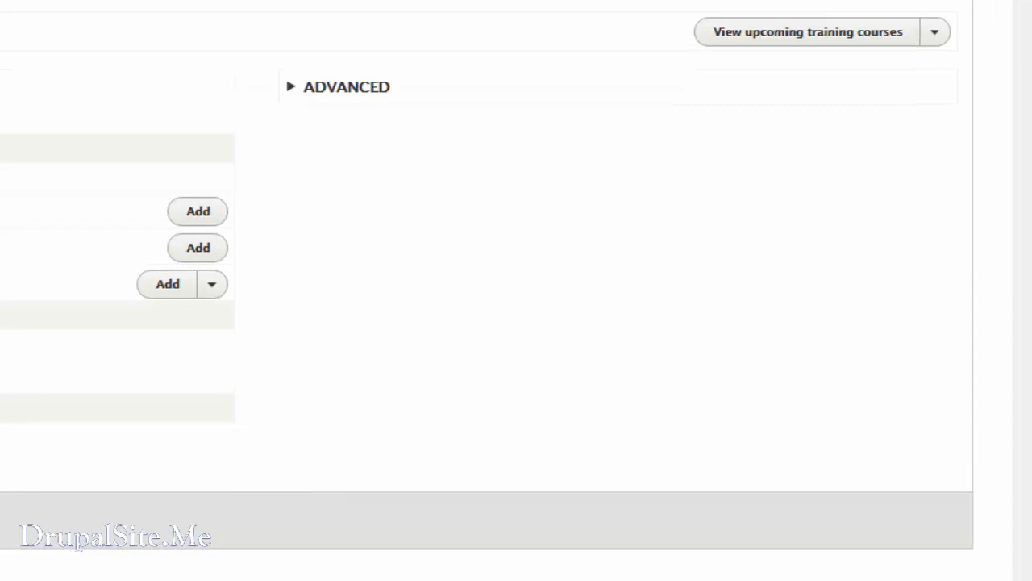
left_click(295, 92)
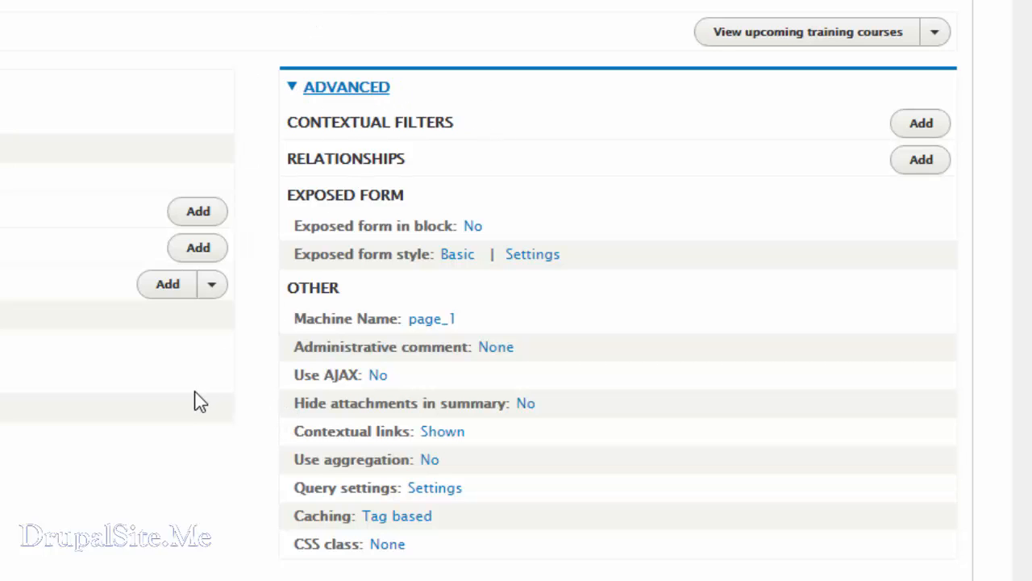
left_click(291, 89)
Examine the upcoming training courses listed in the view's preview.
scroll(900, 401, "down", 5)
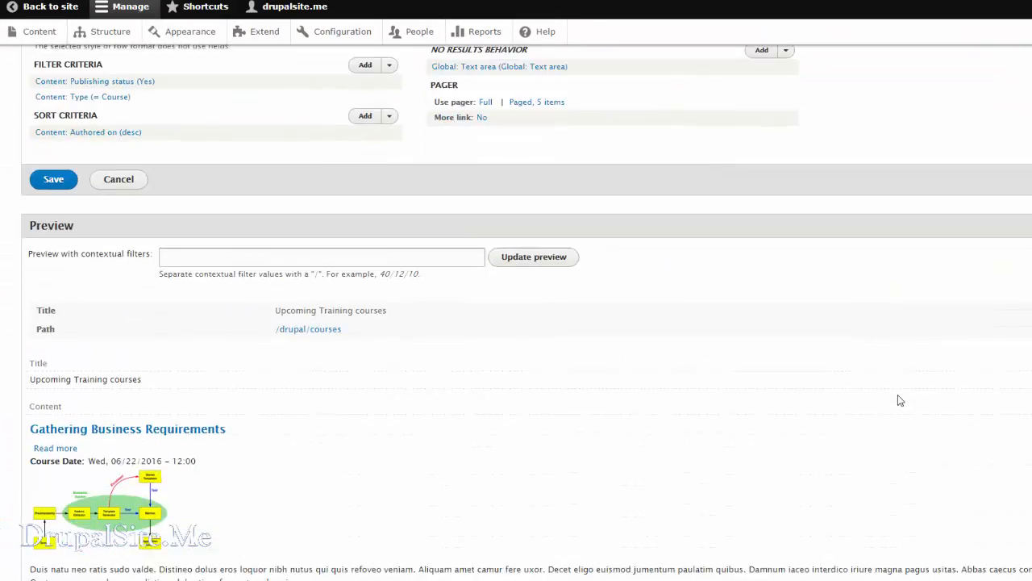
scroll(900, 401, "down", 2)
scroll(899, 398, "up", 6)
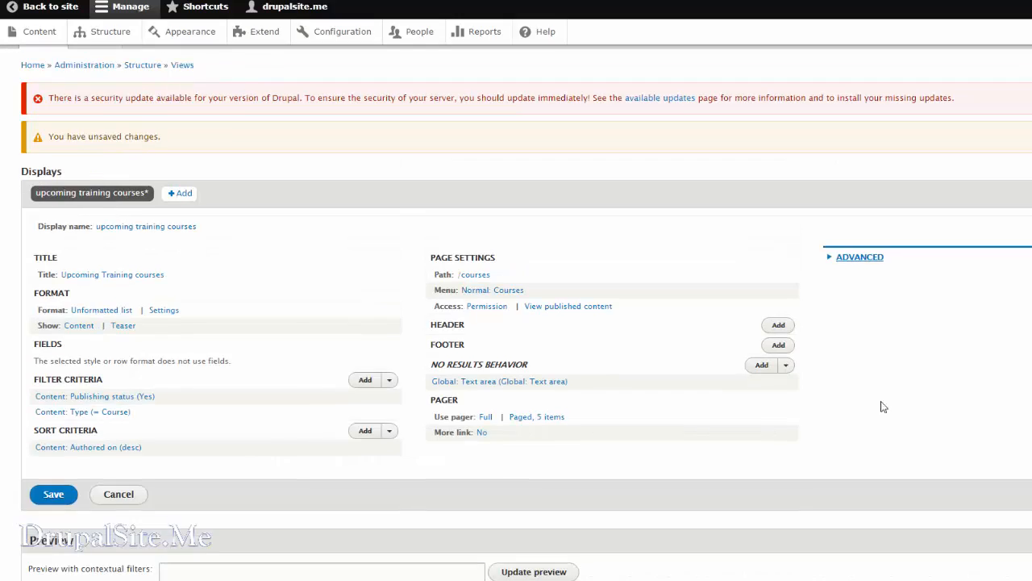
scroll(765, 440, "down", 5)
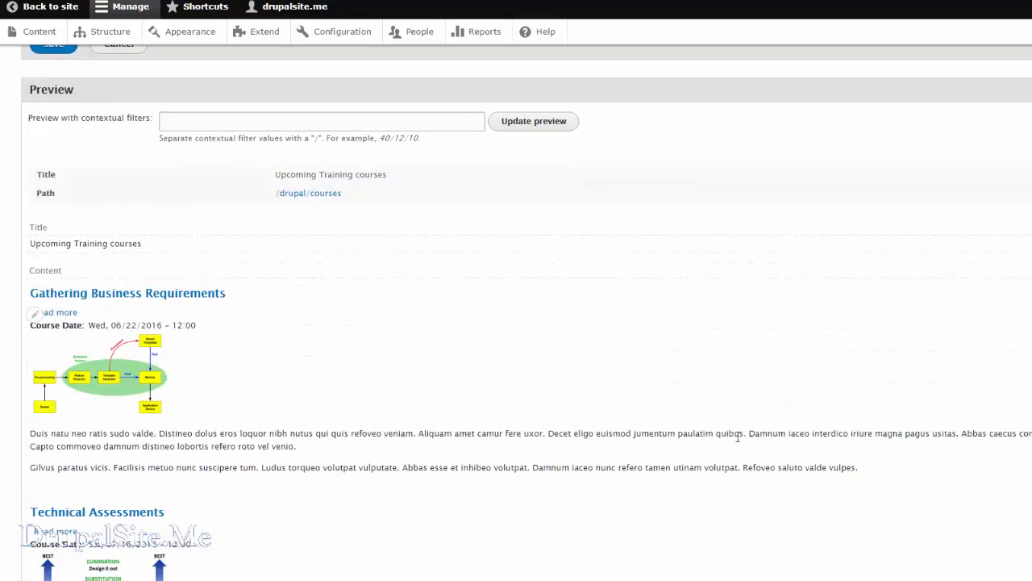
scroll(491, 435, "down", 4)
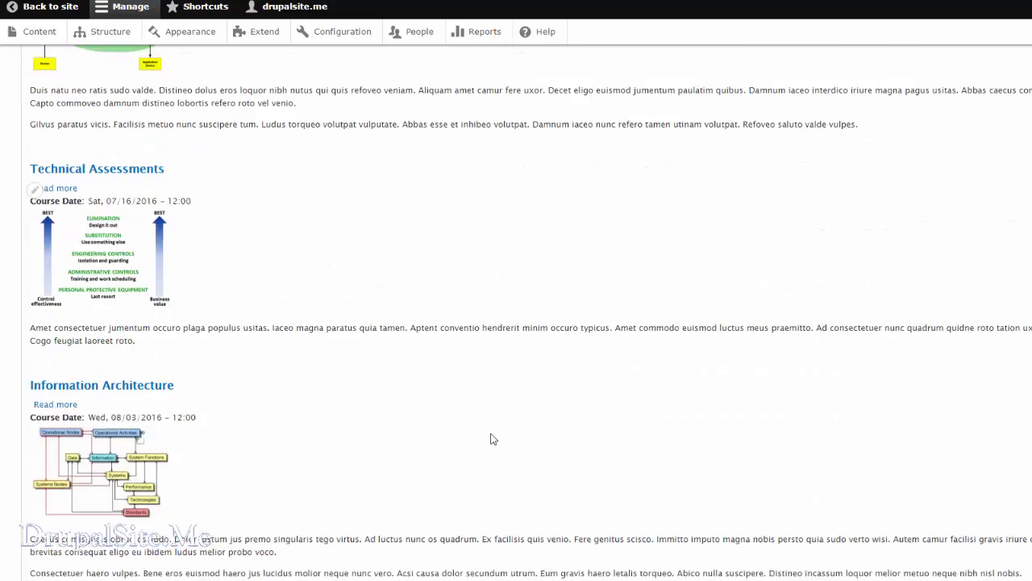
scroll(637, 466, "up", 6)
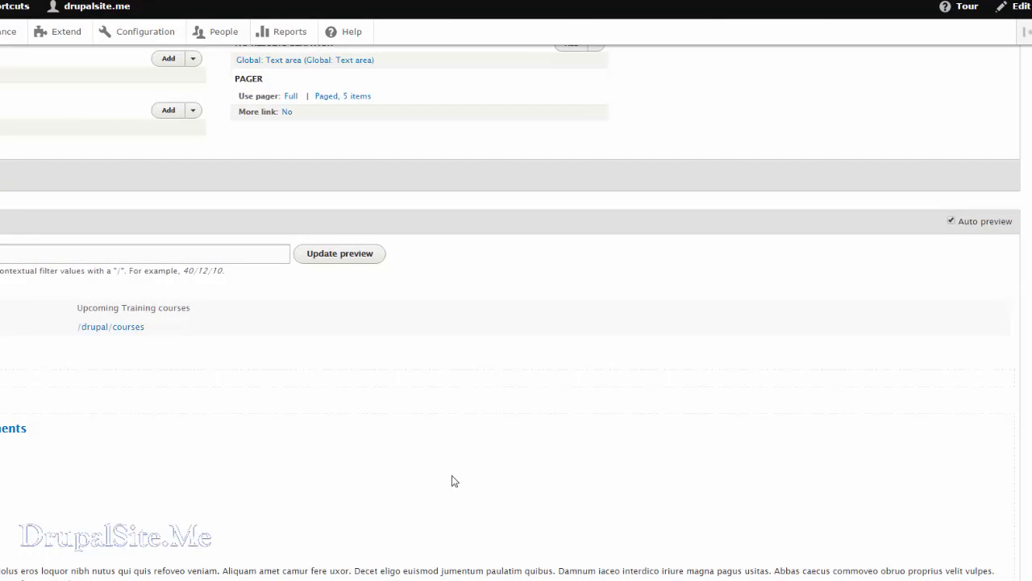
scroll(452, 476, "up", 3)
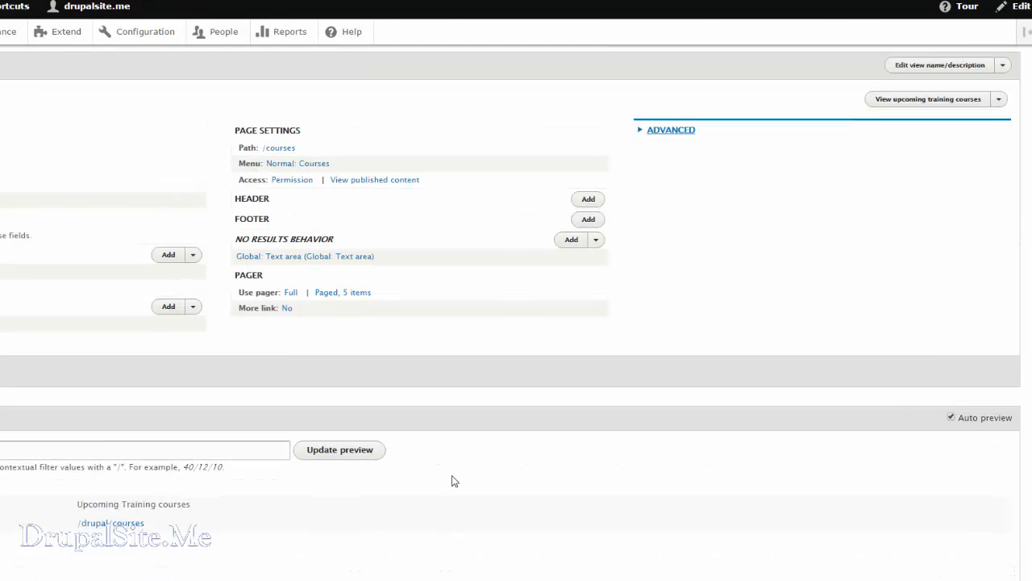
Turn the view's automatic preview off and back on, and look through the refreshed course preview.
left_click(951, 418)
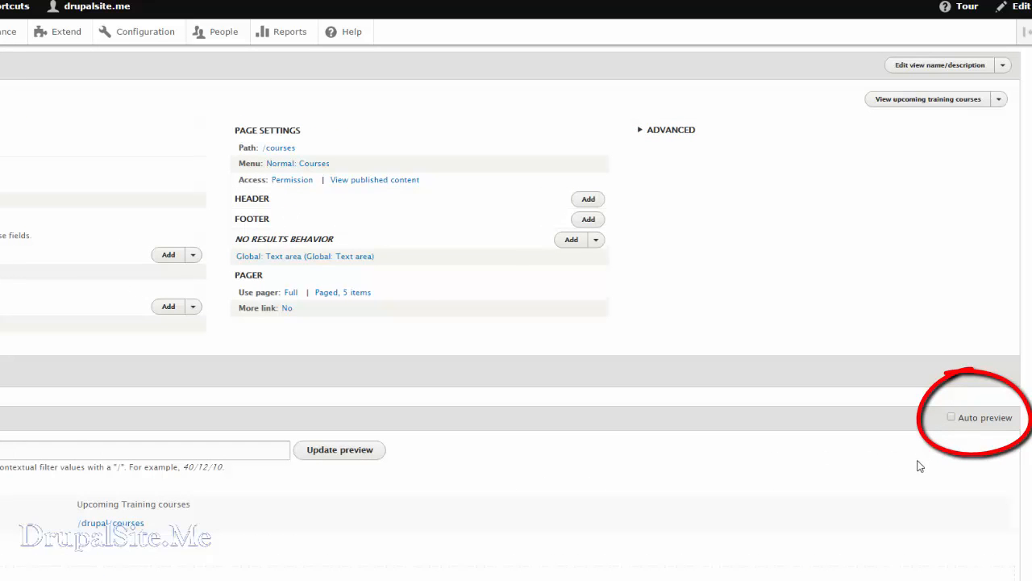
left_click(951, 418)
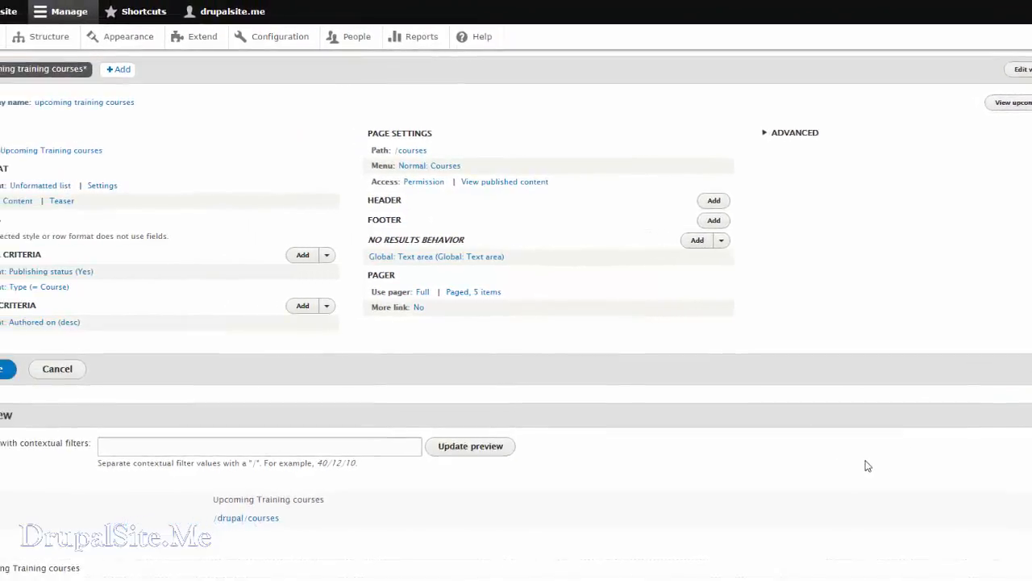
scroll(866, 465, "down", 13)
scroll(867, 465, "up", 10)
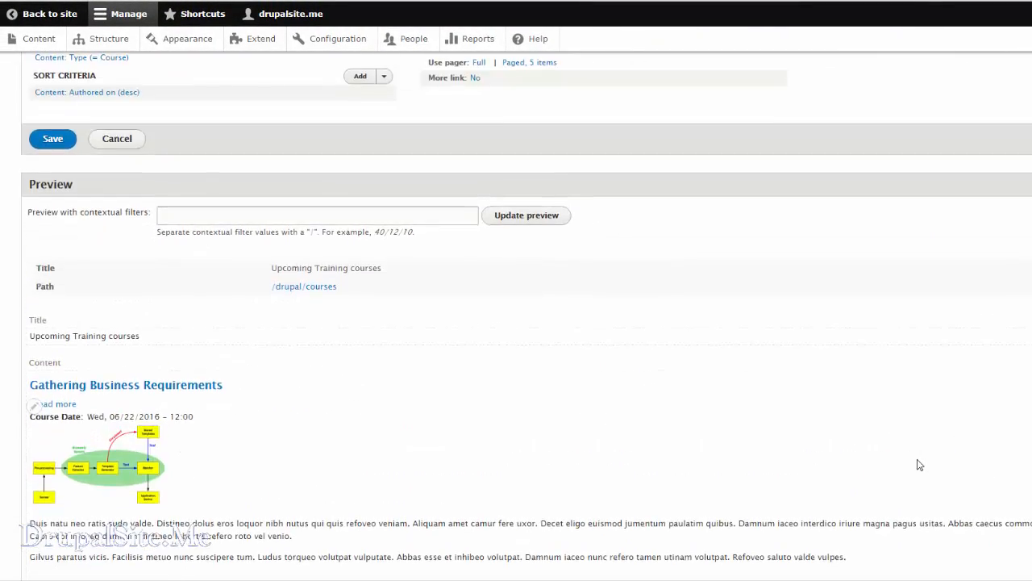
scroll(917, 464, "down", 3)
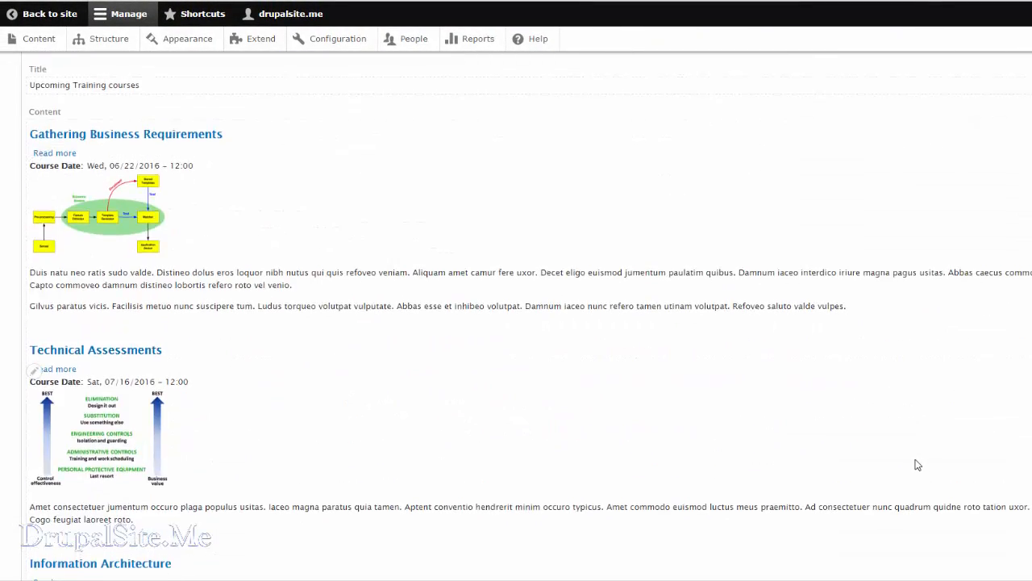
scroll(915, 462, "up", 5)
scroll(895, 464, "up", 4)
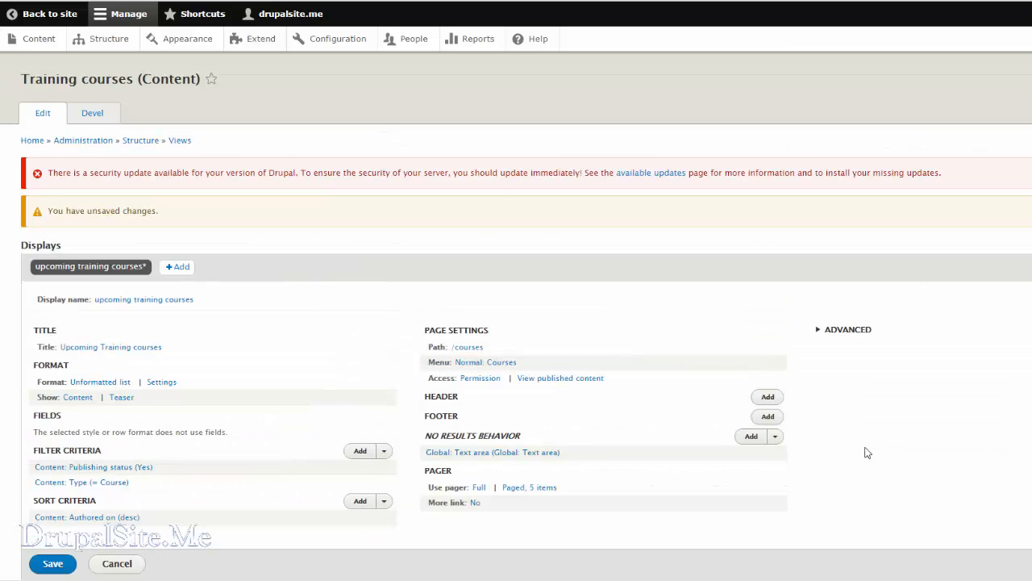
Save the Training courses view and look over its saved settings.
scroll(573, 396, "down", 3)
scroll(573, 396, "up", 1)
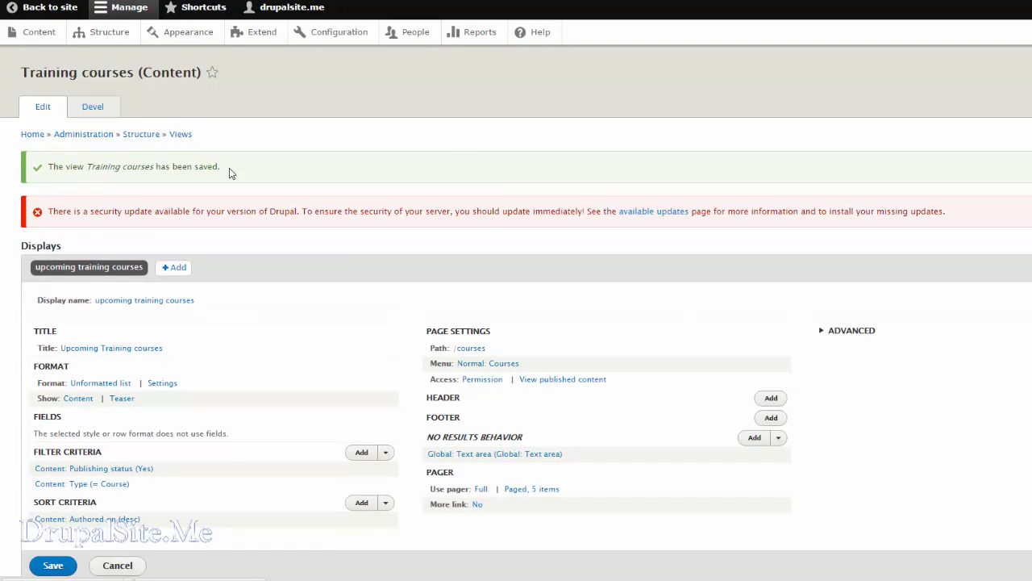
scroll(240, 398, "down", 3)
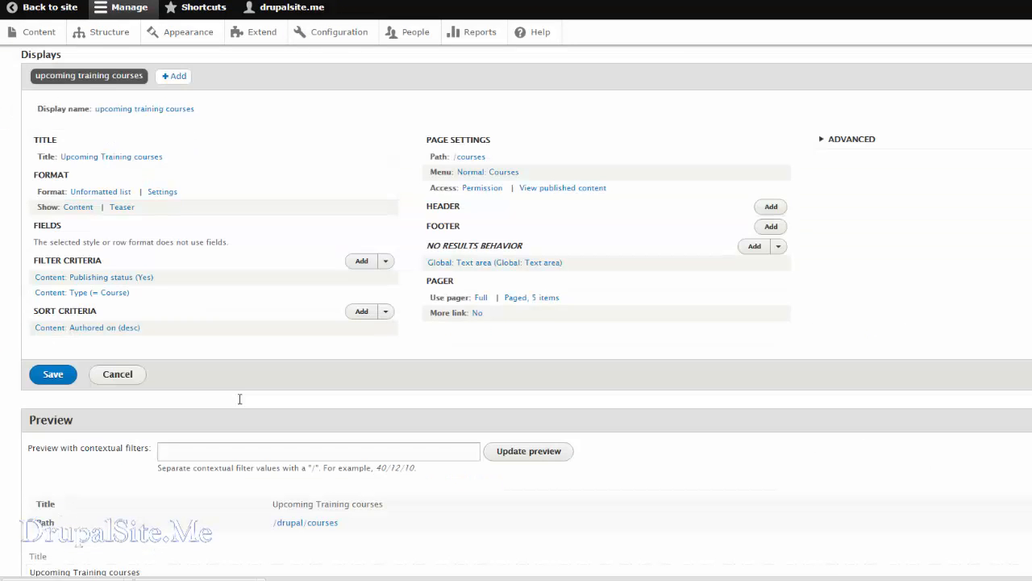